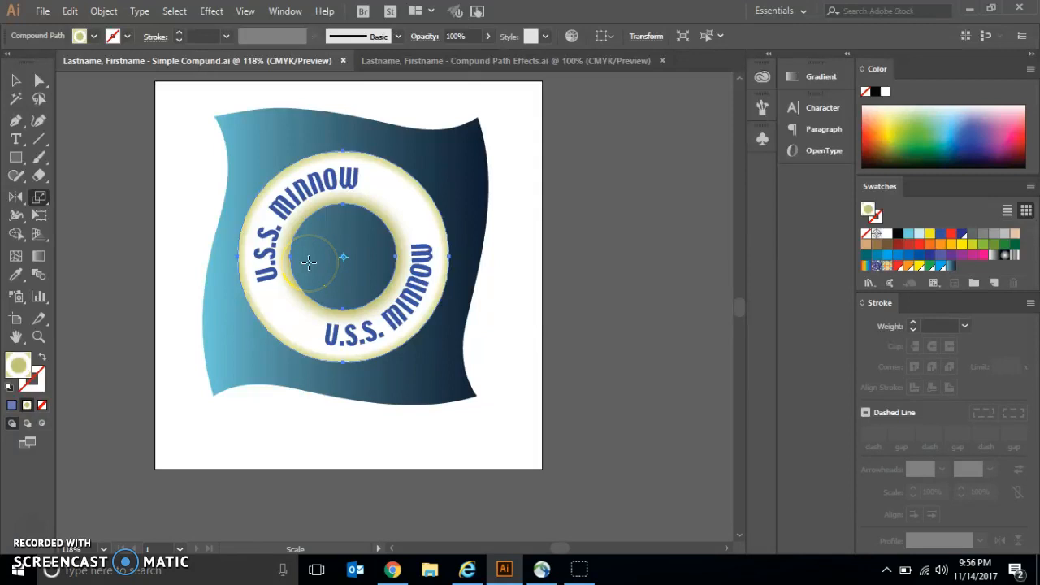
Open AI 4-07.ai from the Illustrator Chapter 4 folder in Computer Graphics, reached through the HandOut drive's Business Handout shortcut and the teacher's folder.
{"action": "left_click", "coordinate": [37, 11]}
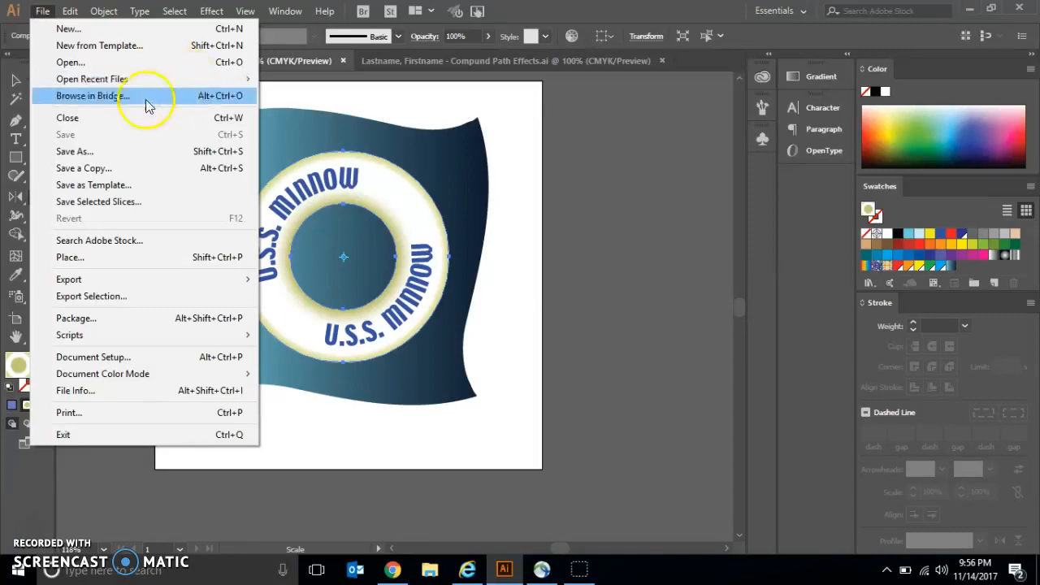
{"action": "left_click", "coordinate": [134, 62]}
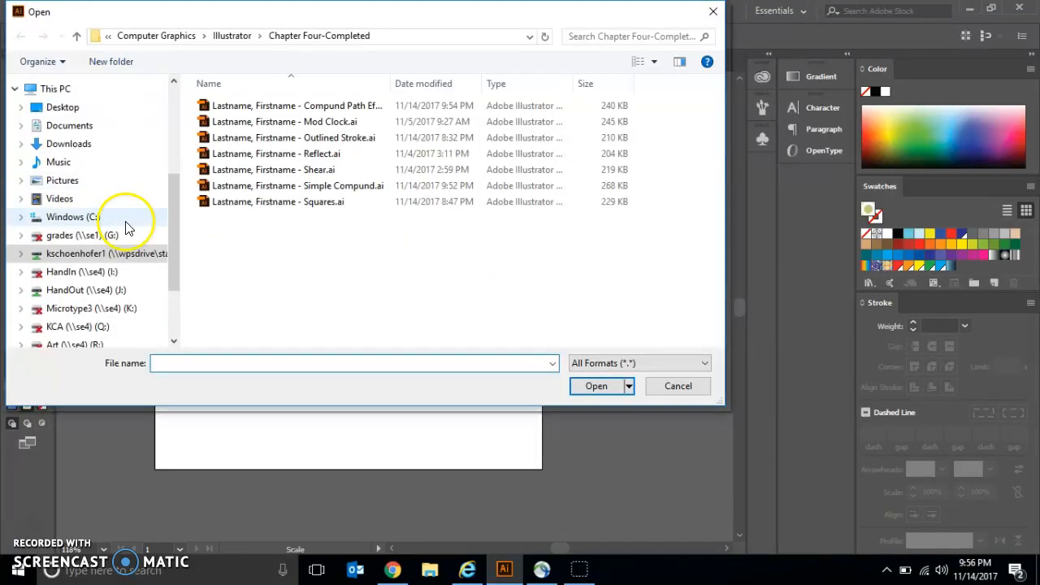
{"action": "left_click", "coordinate": [81, 290]}
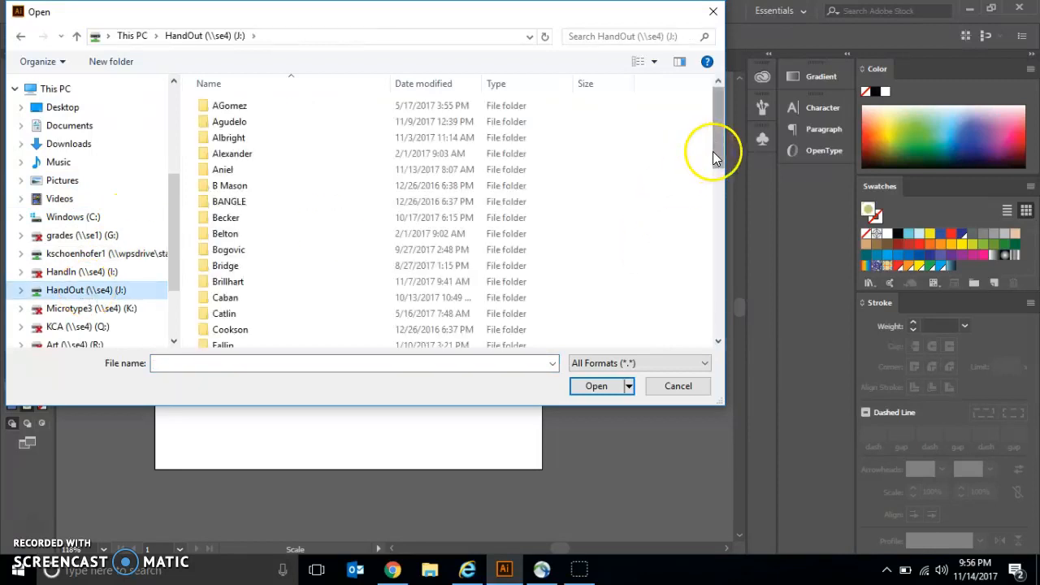
{"action": "left_click_drag", "start_coordinate": [720, 151], "coordinate": [701, 330]}
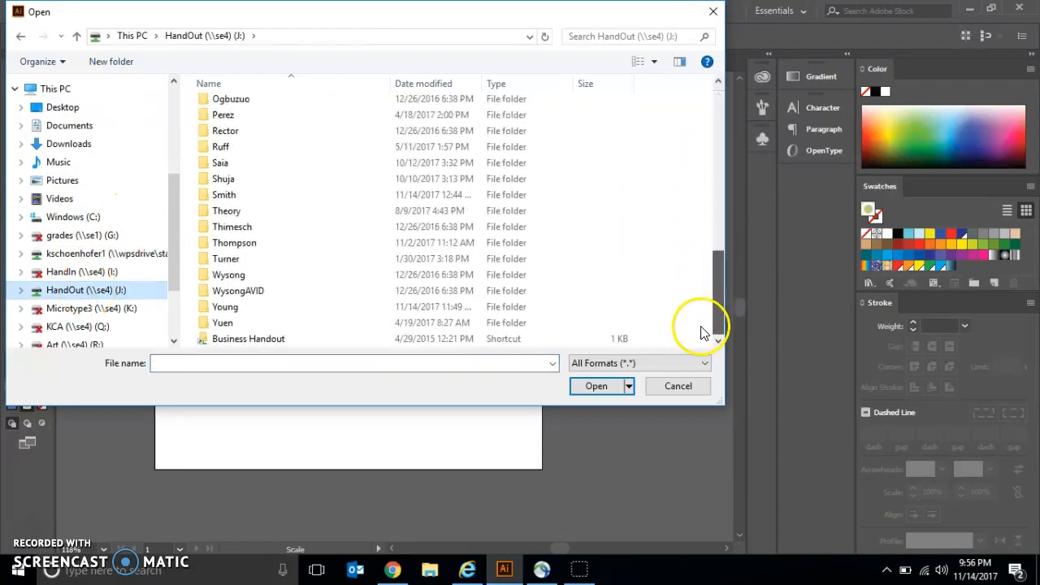
{"action": "left_click", "coordinate": [259, 339]}
{"action": "double_click", "coordinate": [263, 335]}
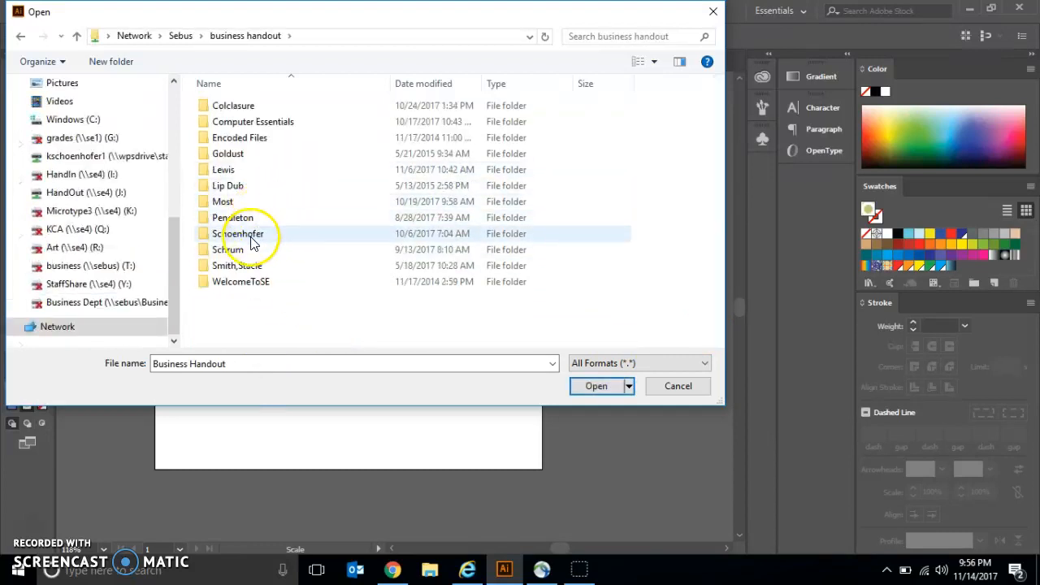
{"action": "double_click", "coordinate": [251, 233]}
{"action": "double_click", "coordinate": [277, 126]}
{"action": "double_click", "coordinate": [260, 104]}
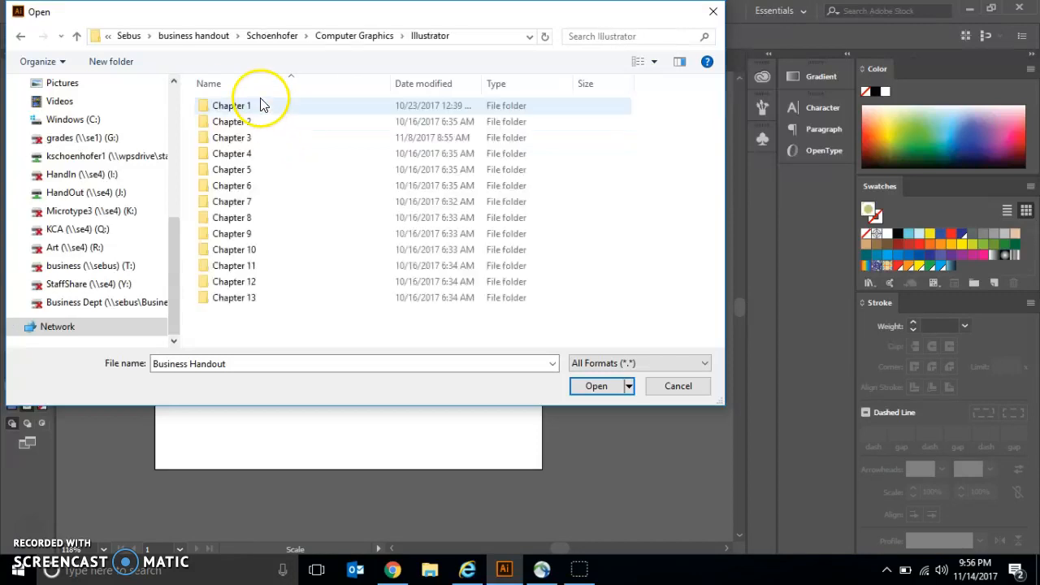
{"action": "double_click", "coordinate": [250, 154]}
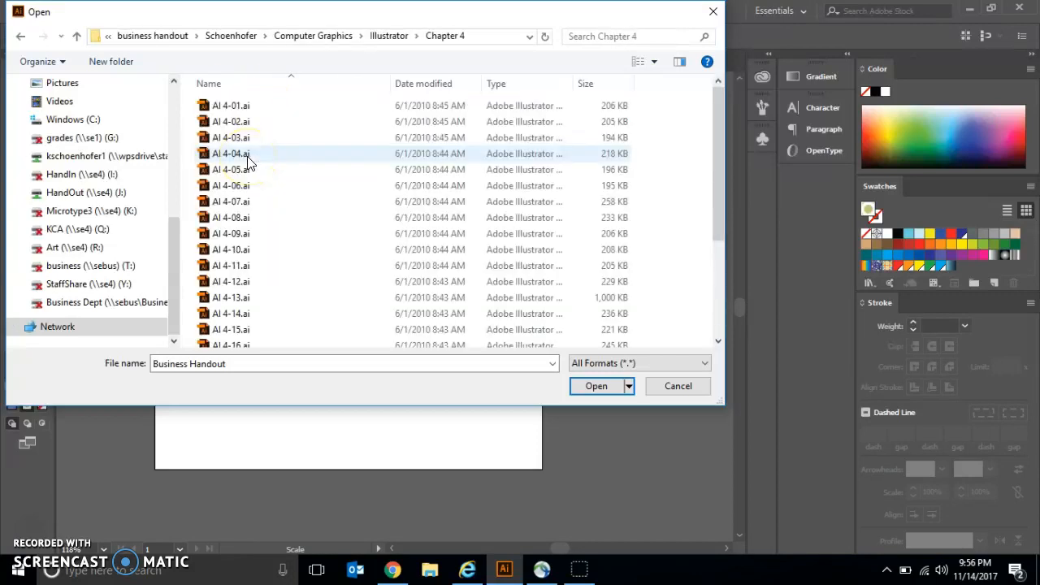
{"action": "left_click", "coordinate": [253, 204]}
{"action": "left_click", "coordinate": [598, 390]}
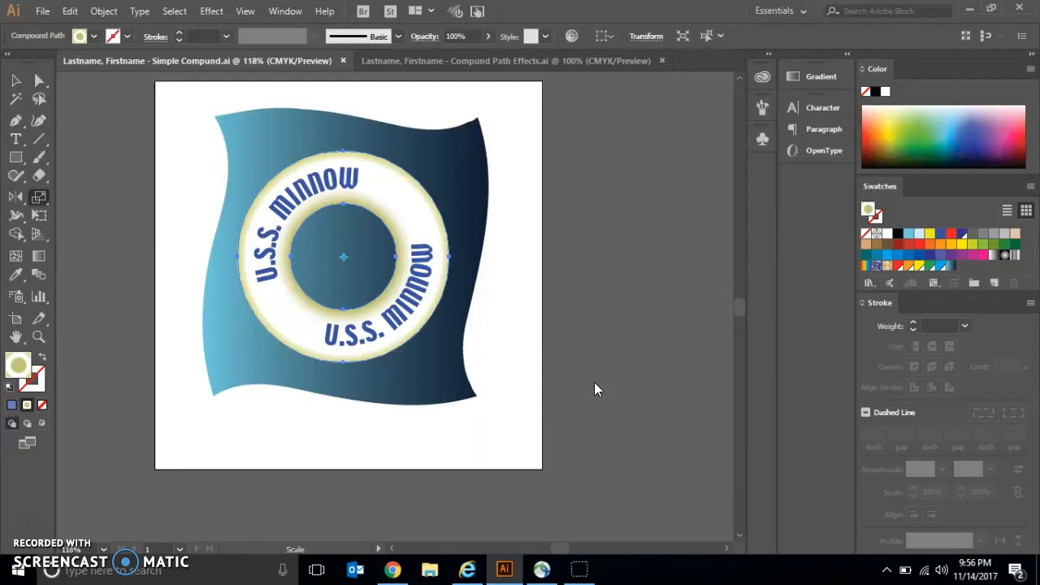
Cut the red circle in the middle of the life ring and restore it.
{"action": "left_click", "coordinate": [18, 80]}
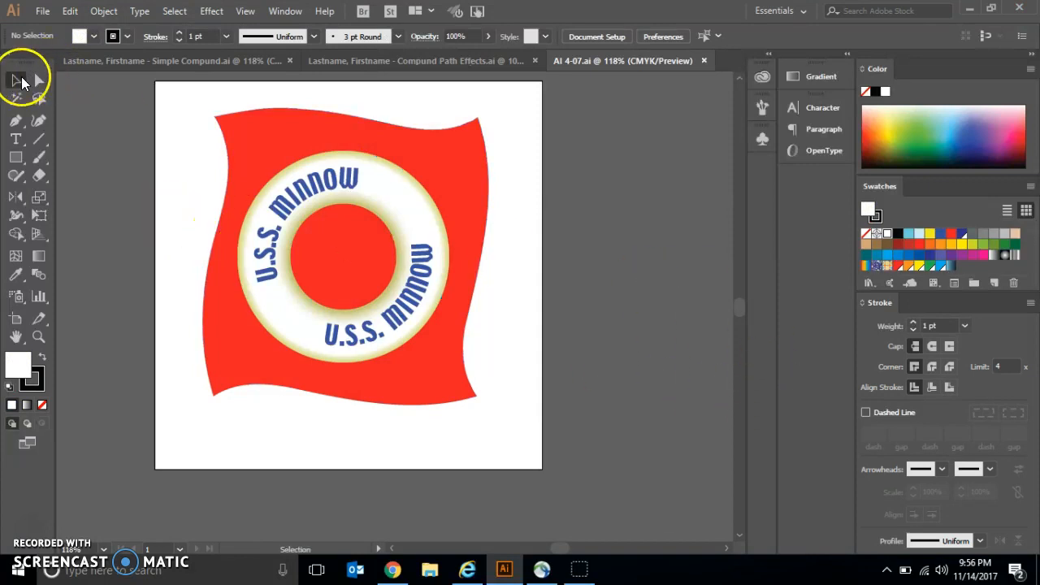
{"action": "left_click", "coordinate": [358, 267]}
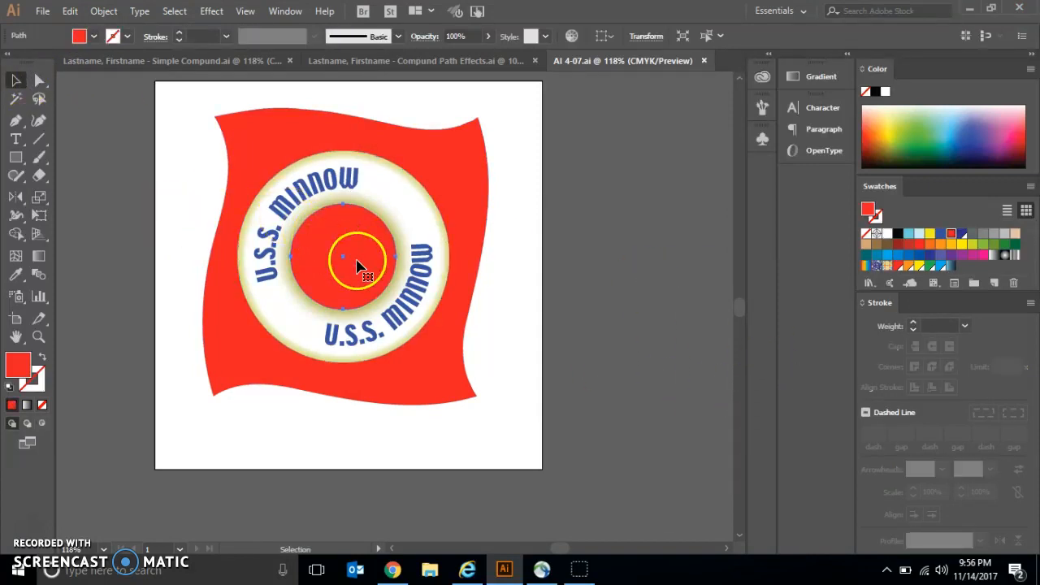
{"action": "left_click", "coordinate": [70, 12]}
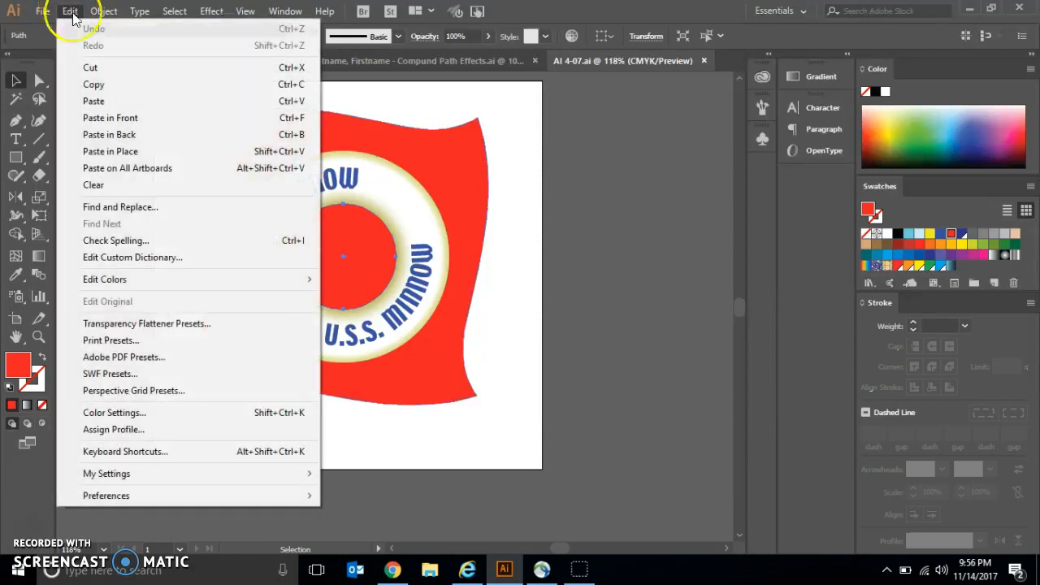
{"action": "left_click", "coordinate": [99, 68]}
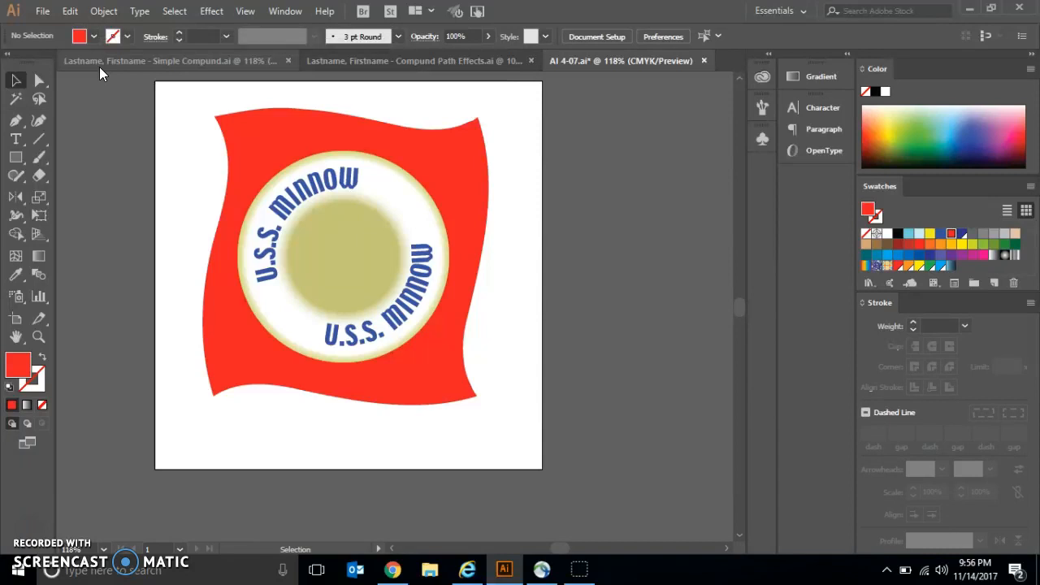
{"action": "key", "text": "ctrl+f"}
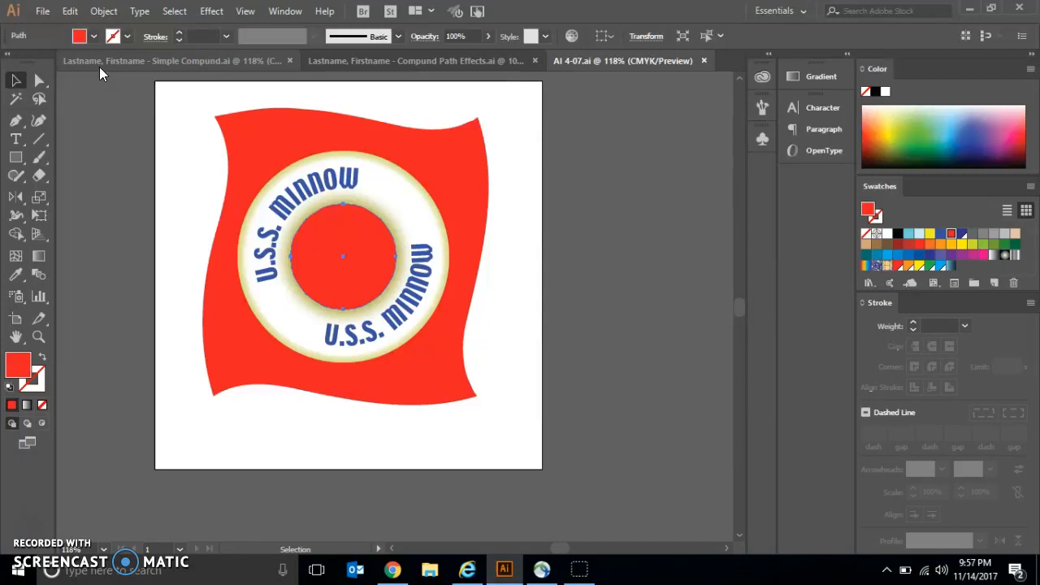
Fill the red wavy flag shape with the Ocean Blue gradient swatch.
{"action": "left_click", "coordinate": [248, 163]}
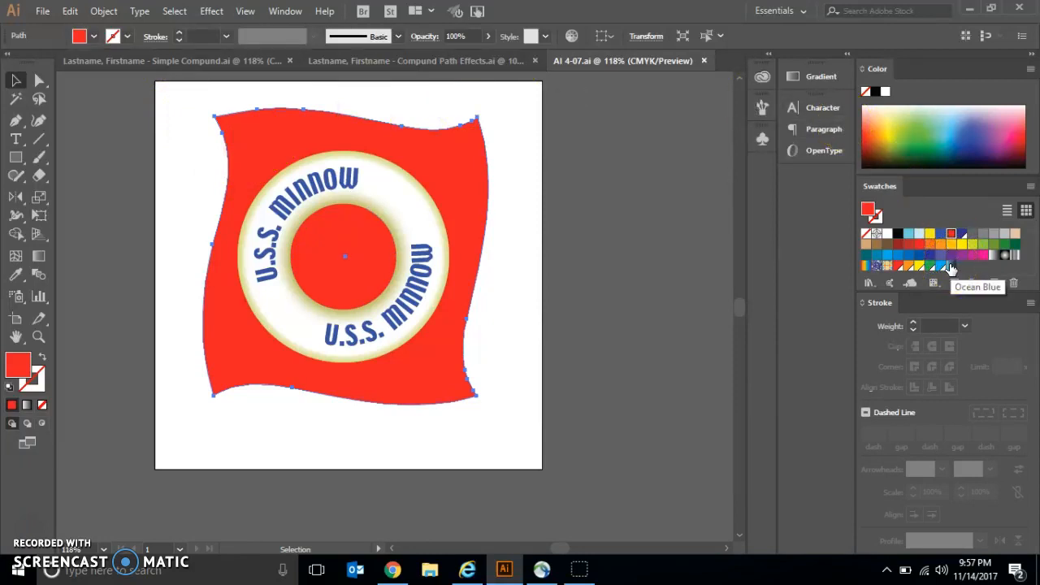
{"action": "left_click_drag", "start_coordinate": [951, 268], "coordinate": [361, 122]}
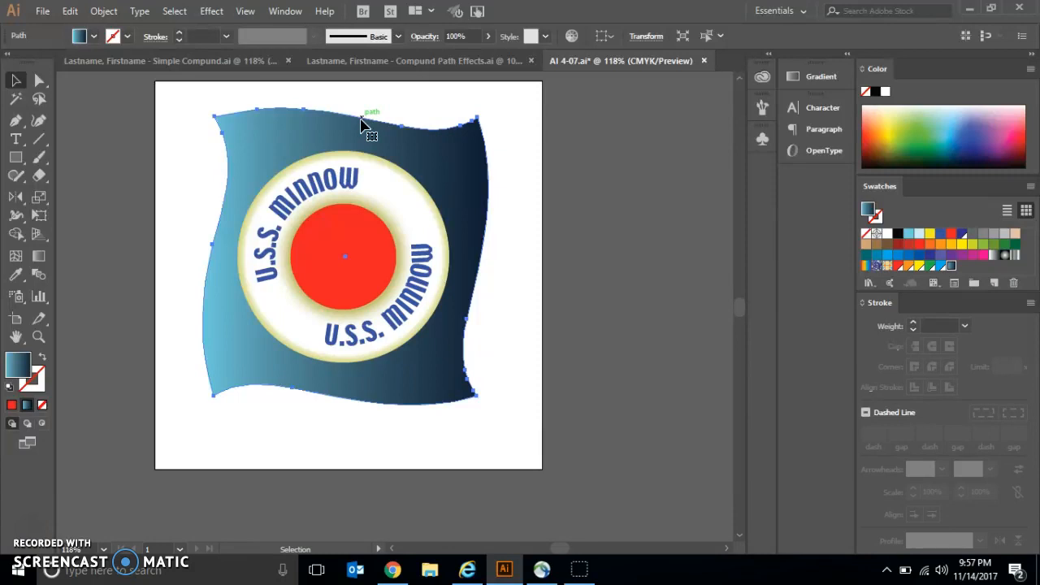
Make a compound path from the white life ring circle and the red centre circle.
{"action": "left_click", "coordinate": [317, 177]}
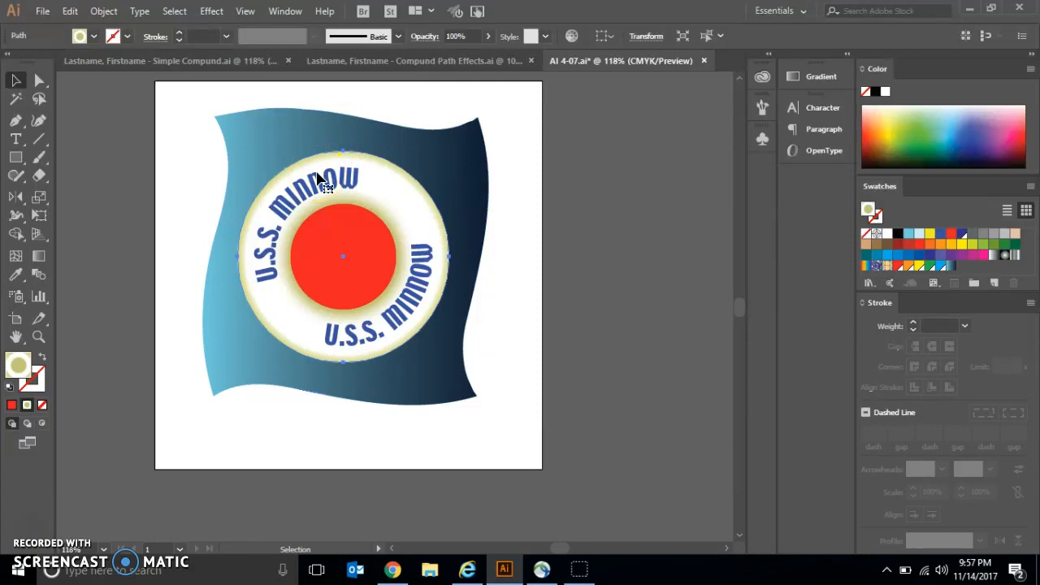
{"action": "left_click", "coordinate": [338, 244], "text": "shift"}
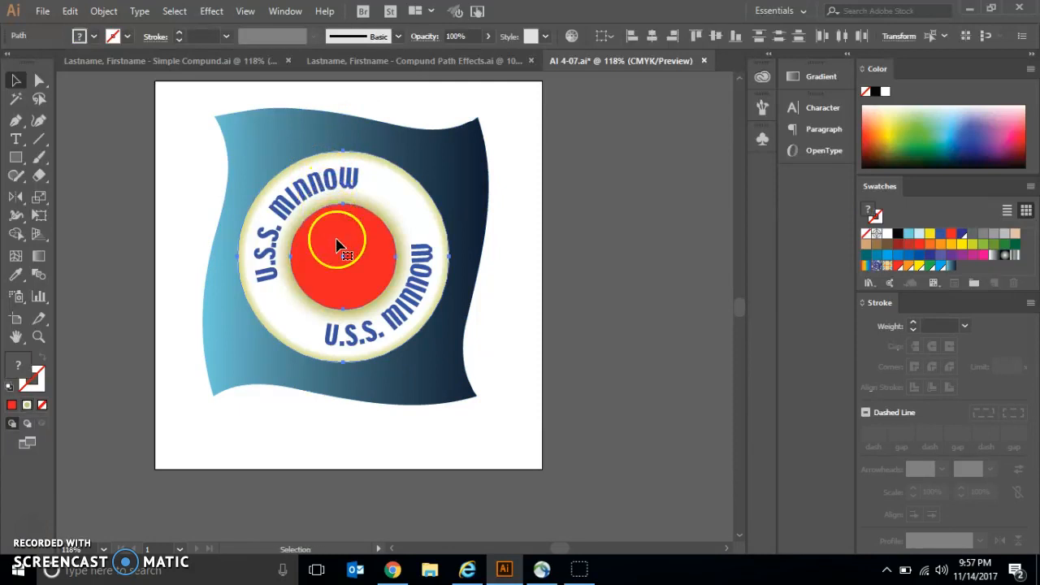
{"action": "left_click", "coordinate": [104, 12]}
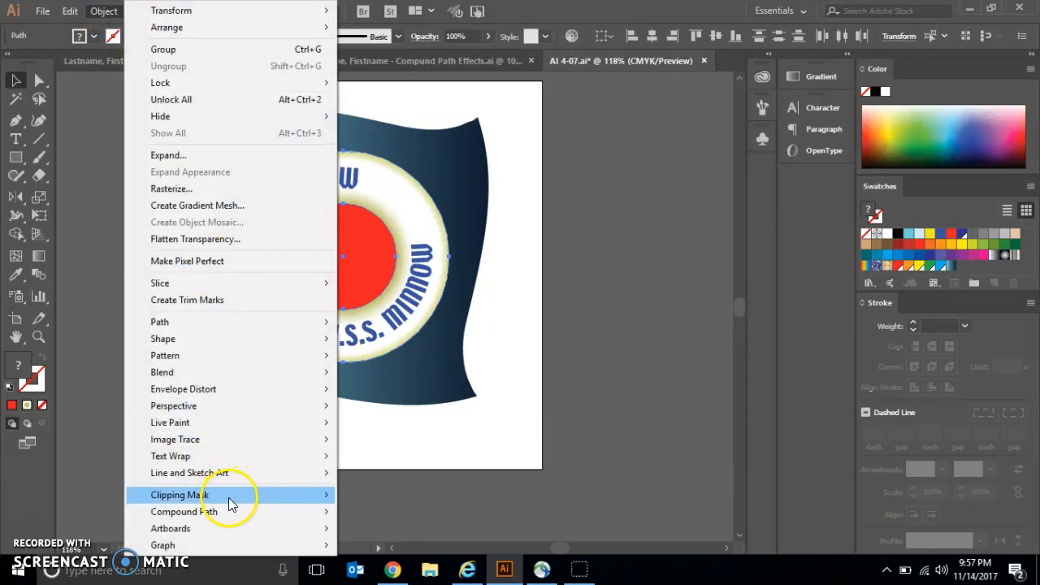
{"action": "mouse_move", "coordinate": [230, 511]}
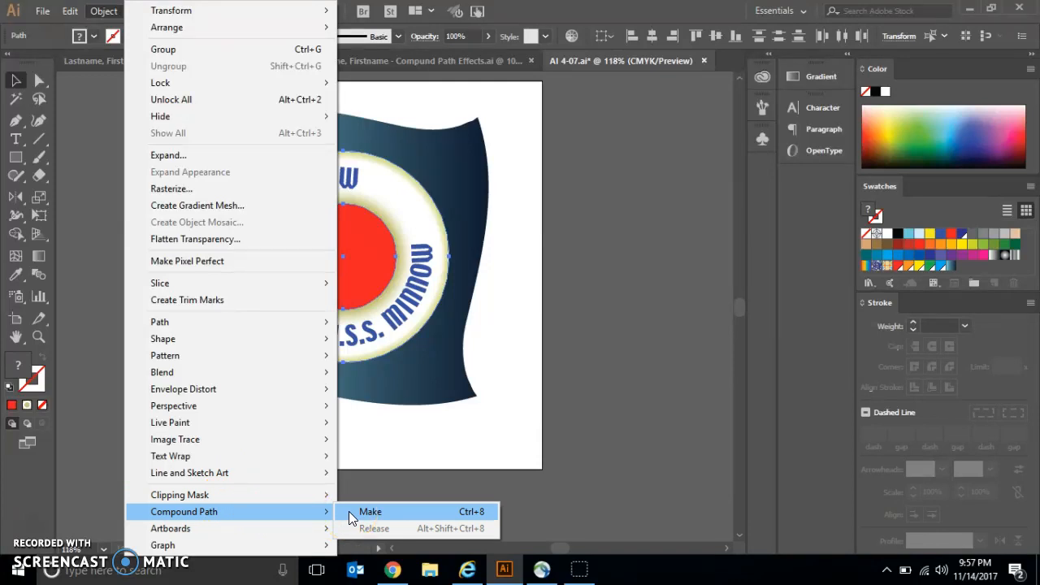
{"action": "left_click", "coordinate": [348, 512]}
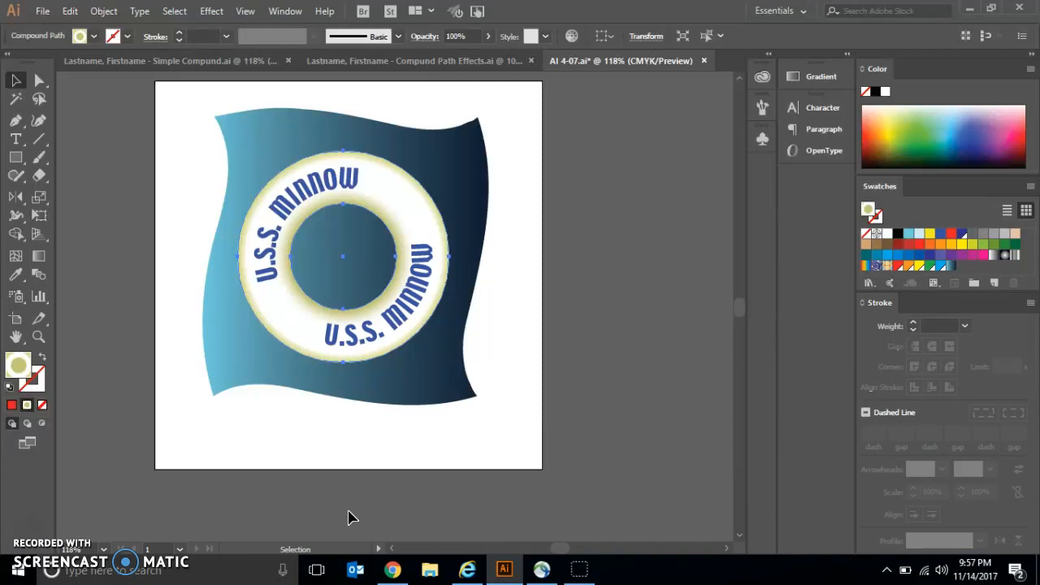
Compare AI 4-07.ai with the finished Simple Compund document and view the finished Compund Path Effects document.
{"action": "left_click", "coordinate": [136, 60]}
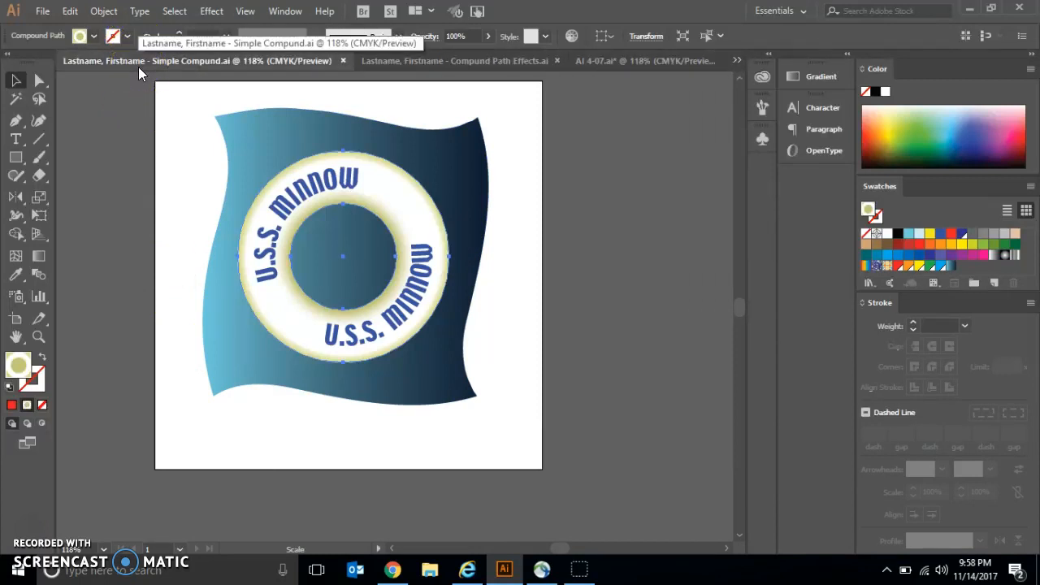
{"action": "left_click", "coordinate": [649, 62]}
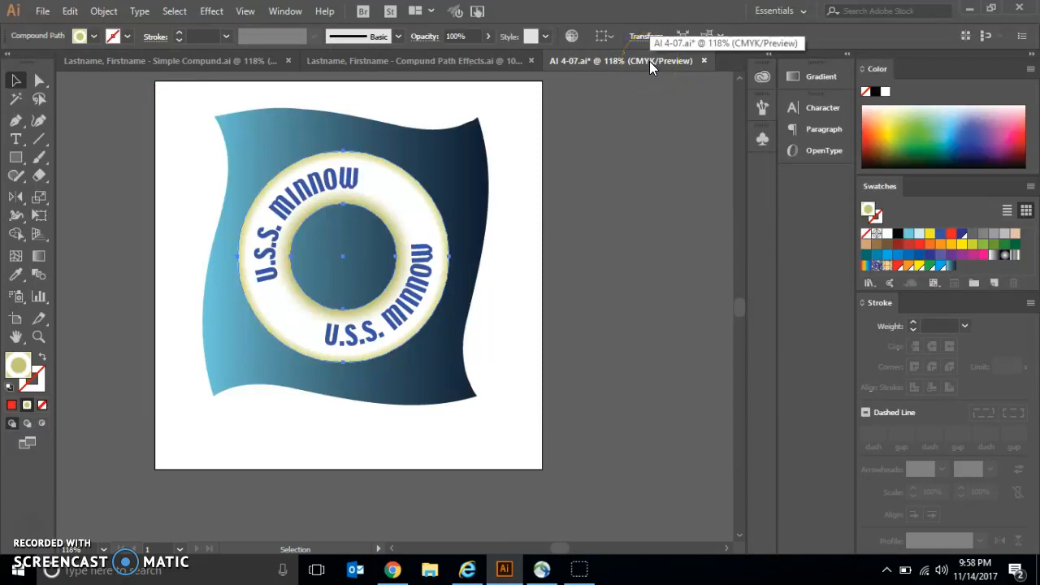
{"action": "left_click", "coordinate": [493, 62]}
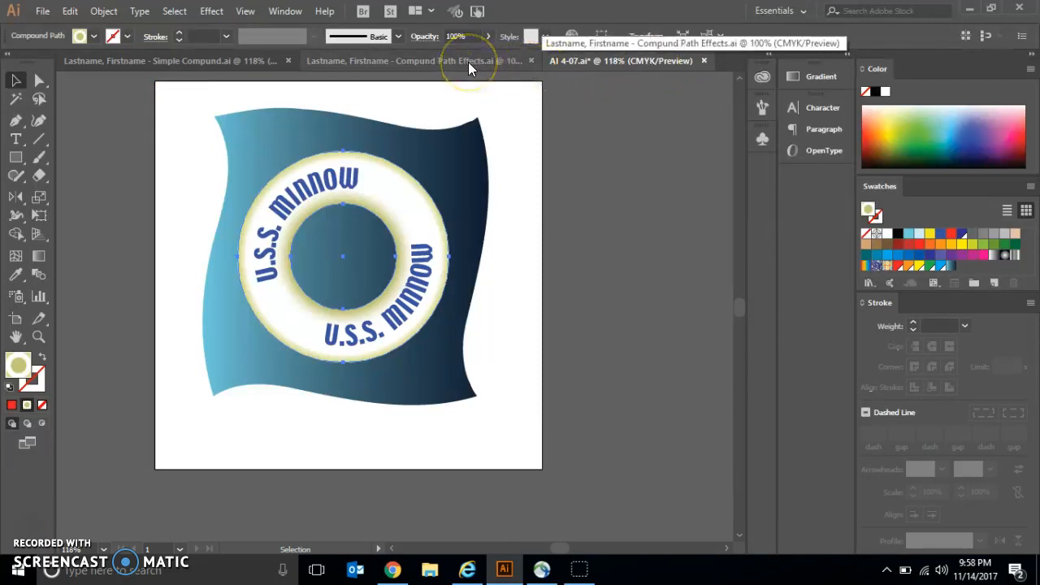
{"action": "left_click", "coordinate": [468, 62]}
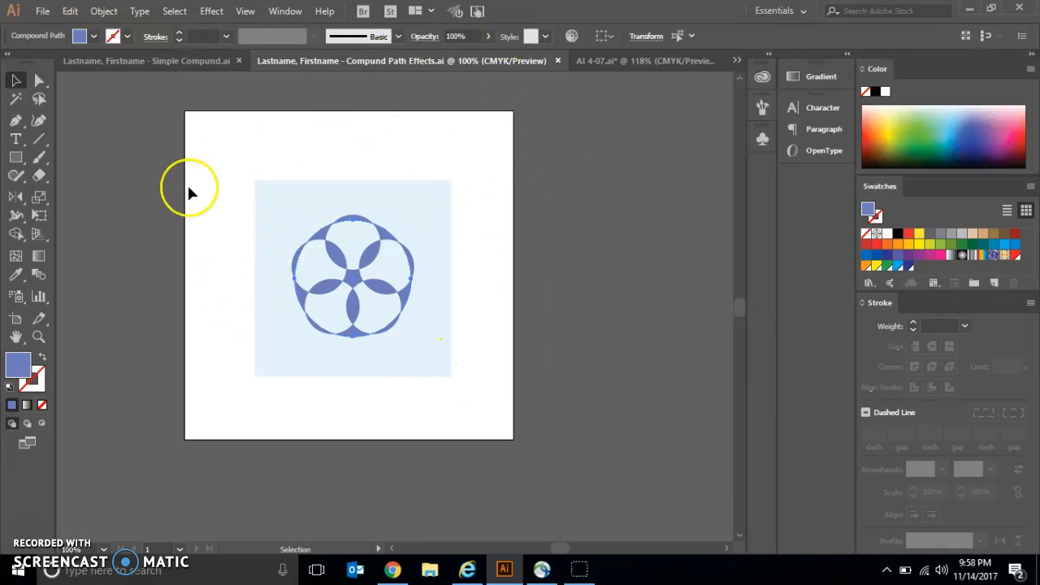
Open AI 4-08.ai from the Chapter 4 folder.
{"action": "left_click", "coordinate": [41, 13]}
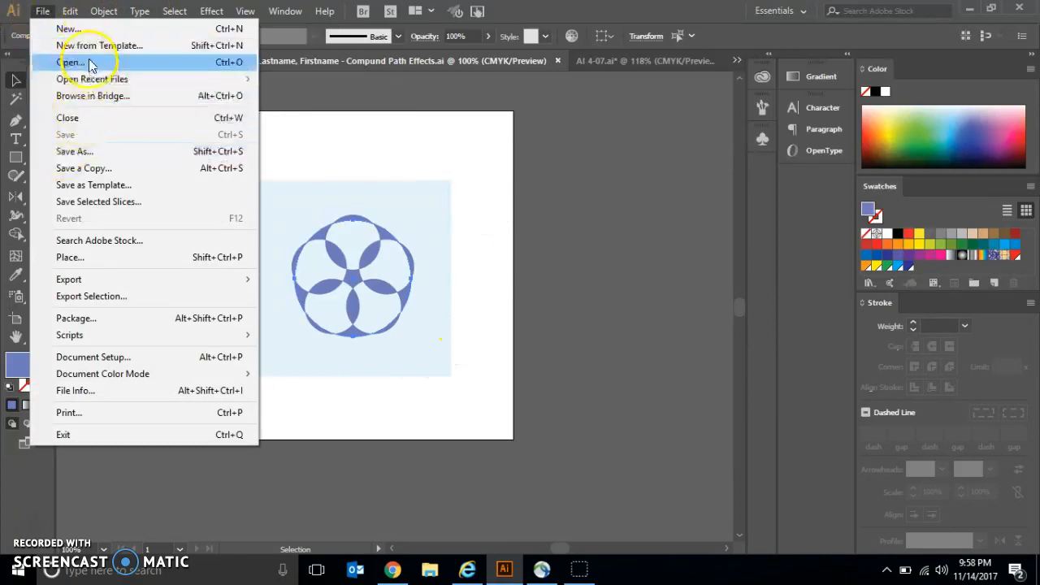
{"action": "left_click", "coordinate": [90, 64]}
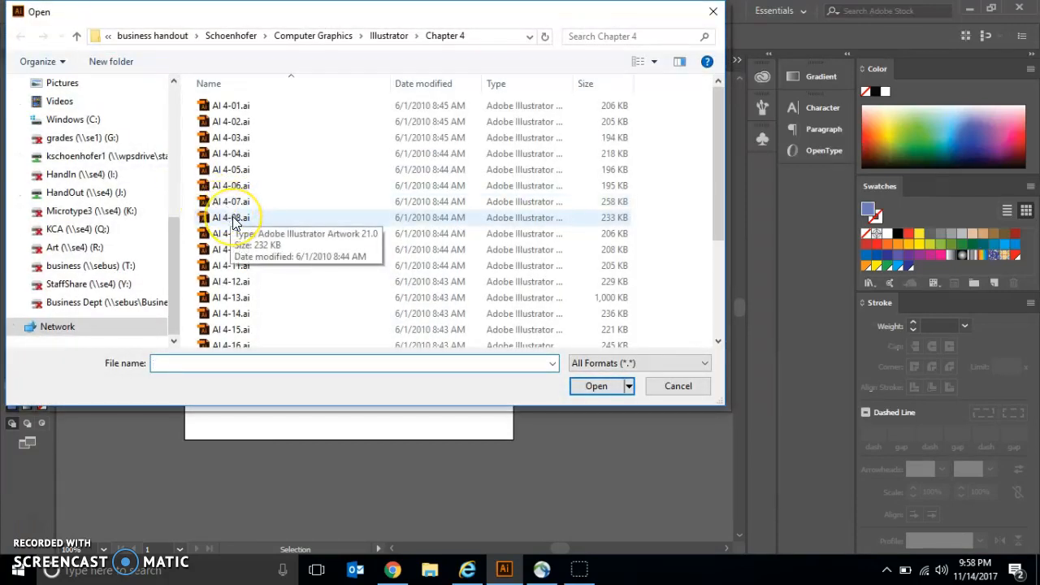
{"action": "left_click", "coordinate": [232, 218]}
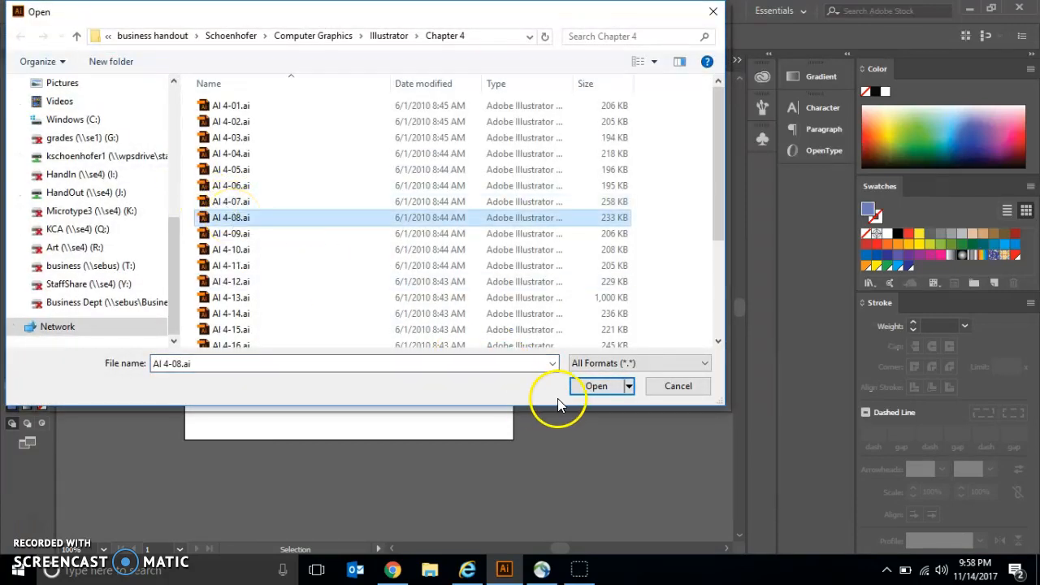
{"action": "left_click", "coordinate": [586, 387]}
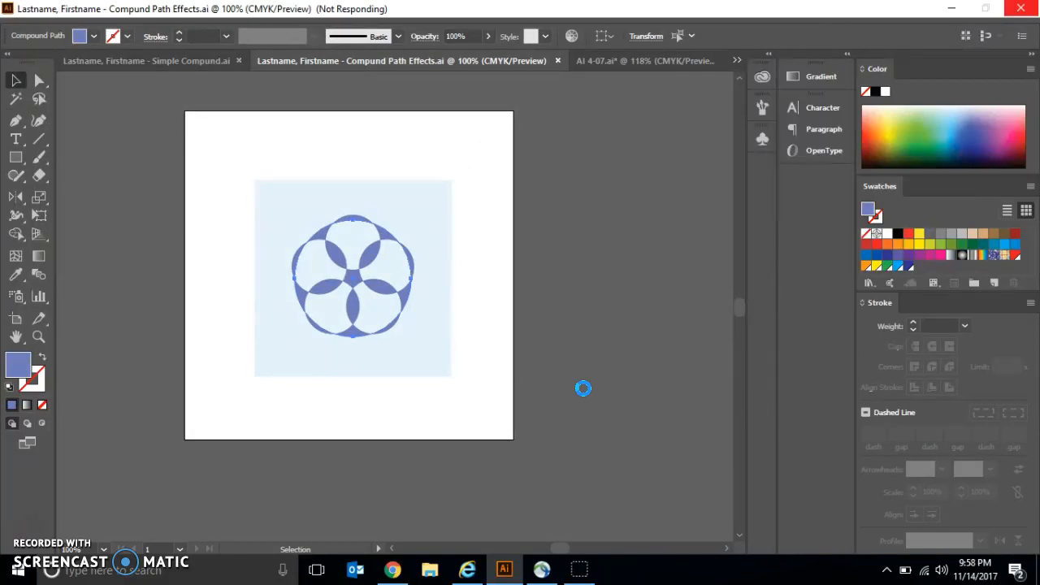
Select all unlocked artwork and make a compound path from the large blue circle and the five small yellow circles.
{"action": "left_click", "coordinate": [175, 11]}
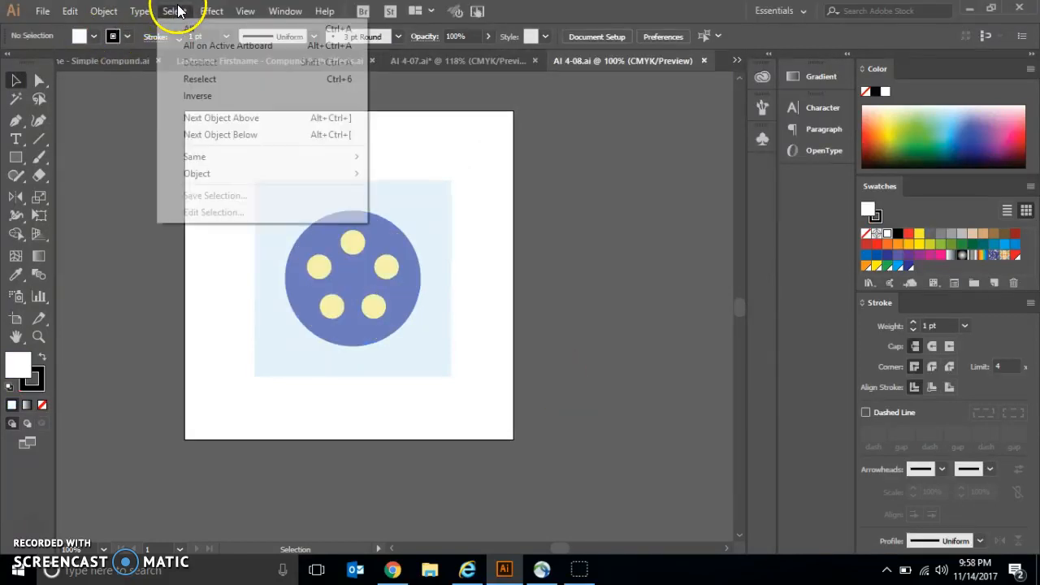
{"action": "left_click", "coordinate": [189, 28]}
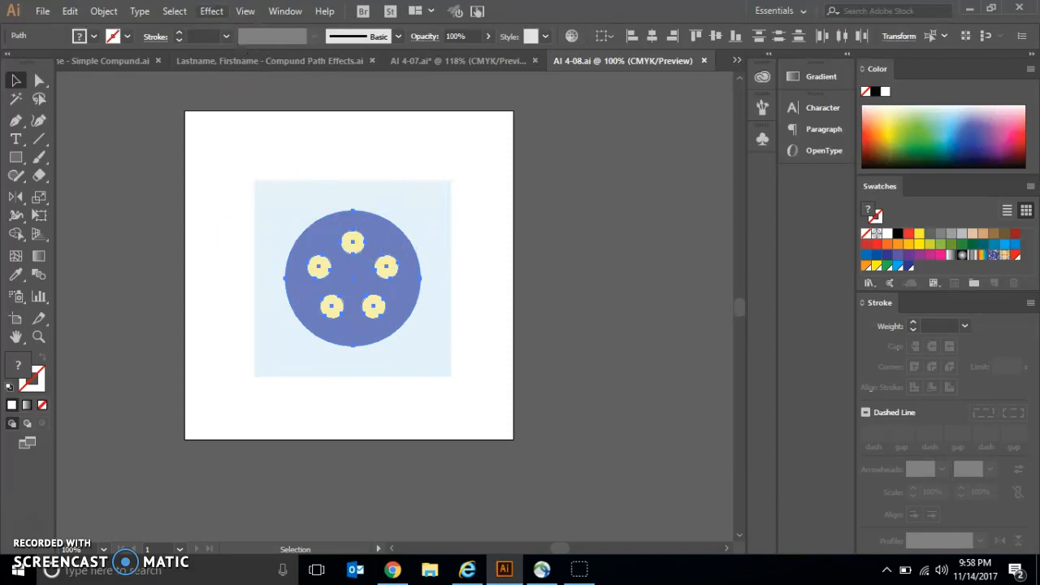
{"action": "left_click", "coordinate": [106, 11]}
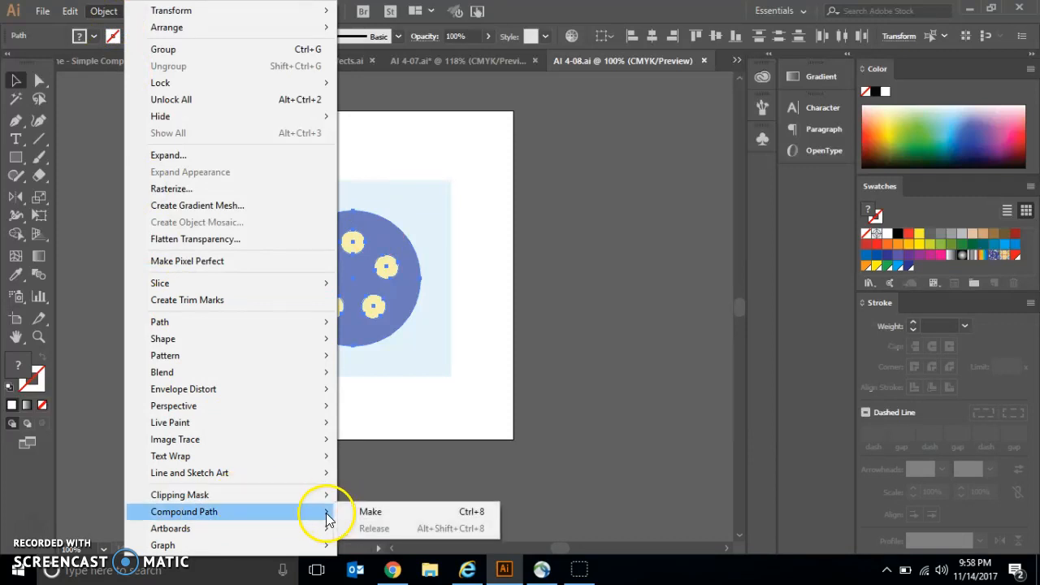
{"action": "left_click", "coordinate": [342, 514]}
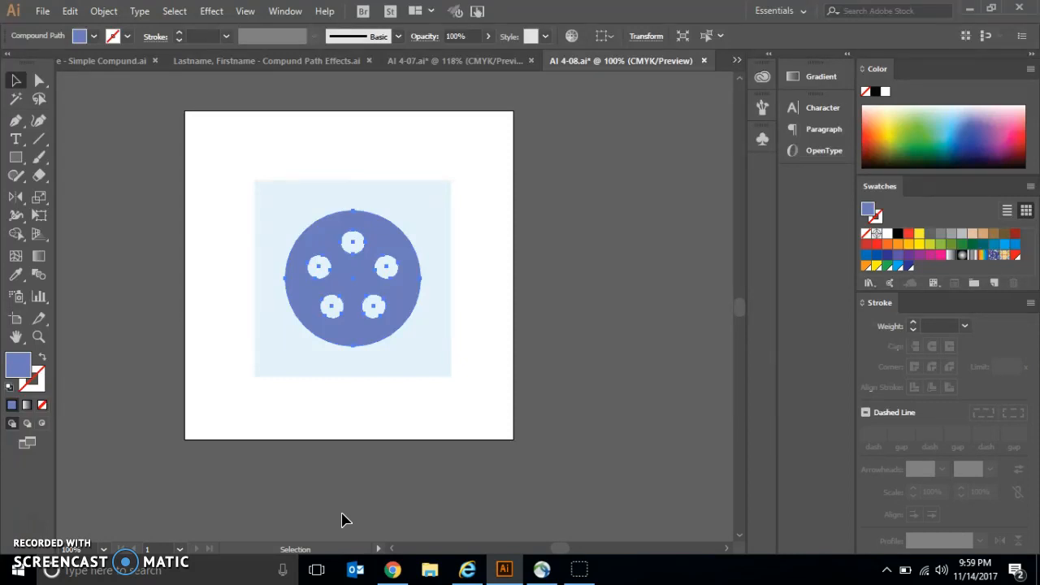
Select only the large circle within the compound path and scale it uniformly to 50%.
{"action": "left_click", "coordinate": [225, 191]}
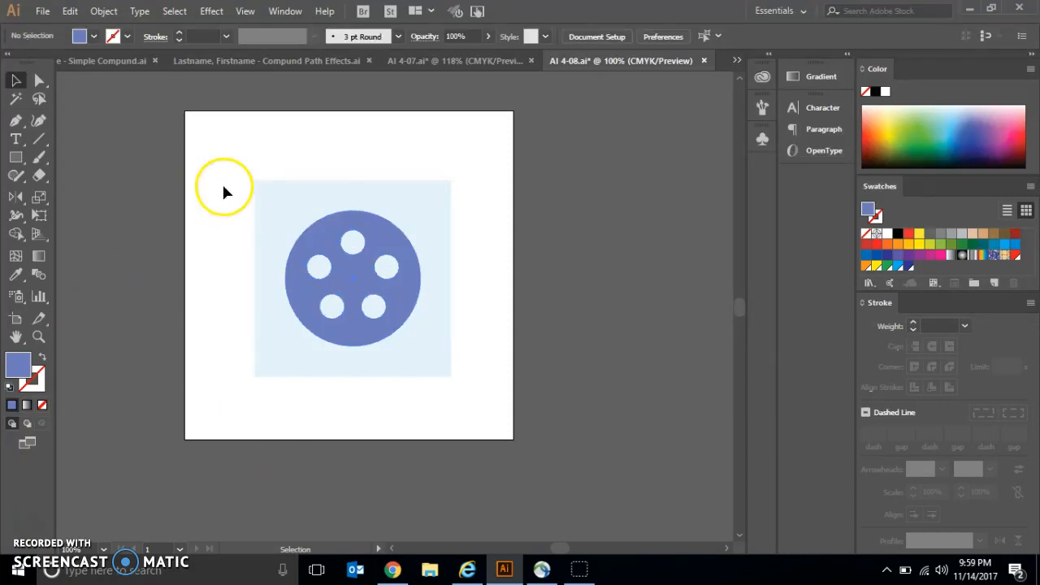
{"action": "left_click", "coordinate": [40, 79]}
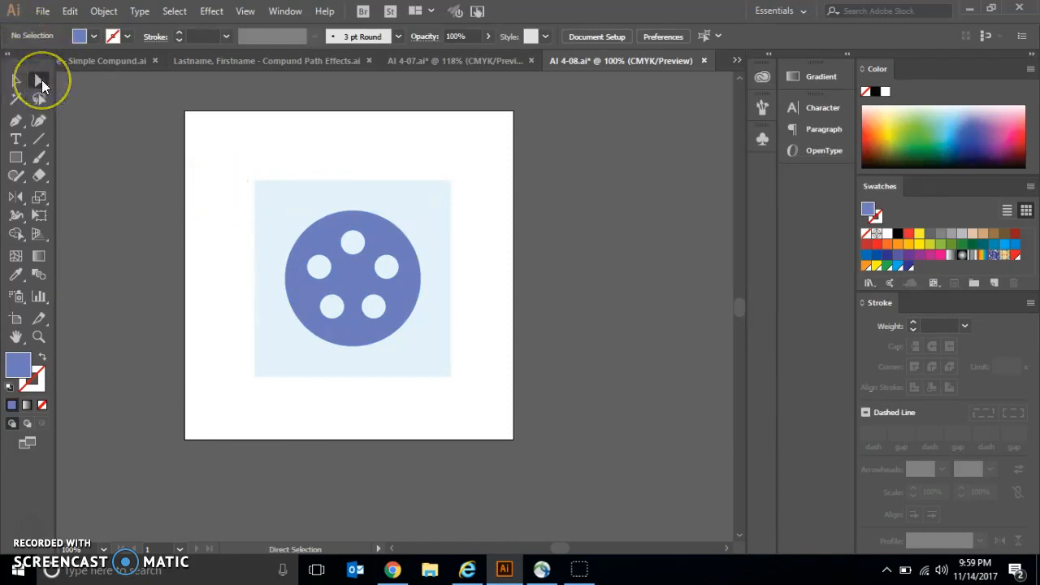
{"action": "left_click", "coordinate": [310, 231]}
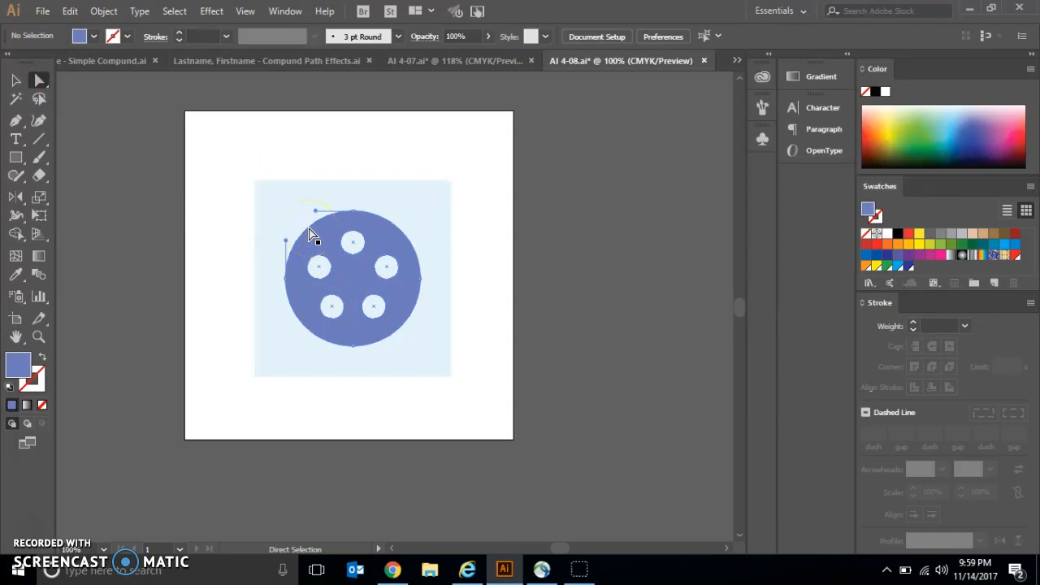
{"action": "left_click", "coordinate": [348, 270]}
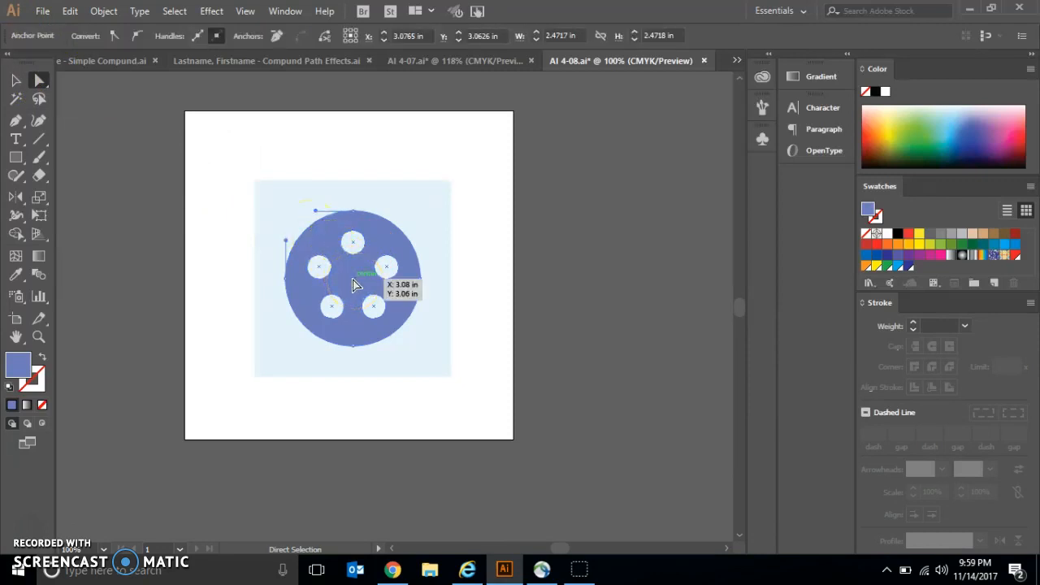
{"action": "left_click", "coordinate": [353, 285]}
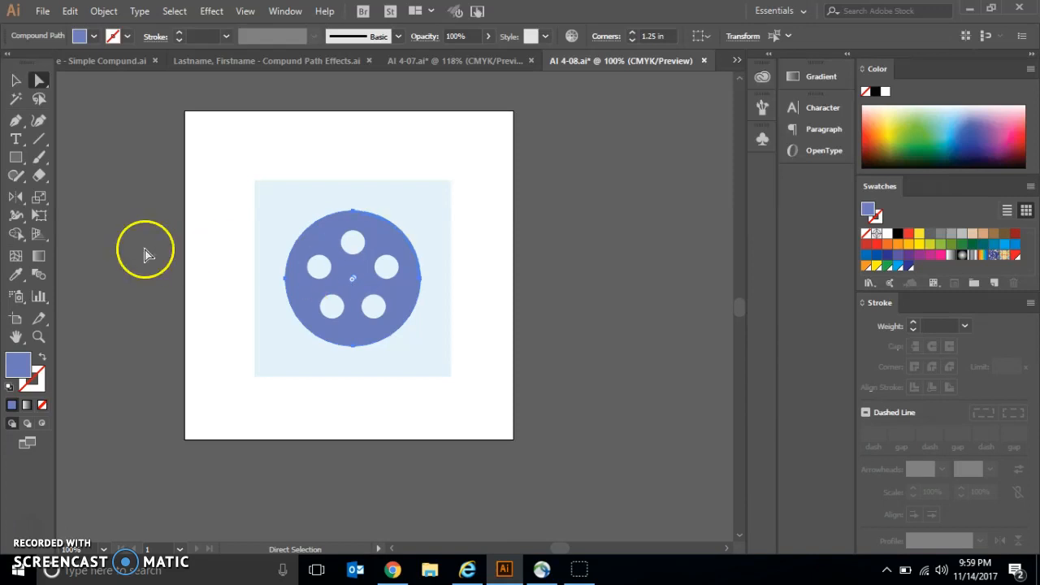
{"action": "double_click", "coordinate": [41, 199]}
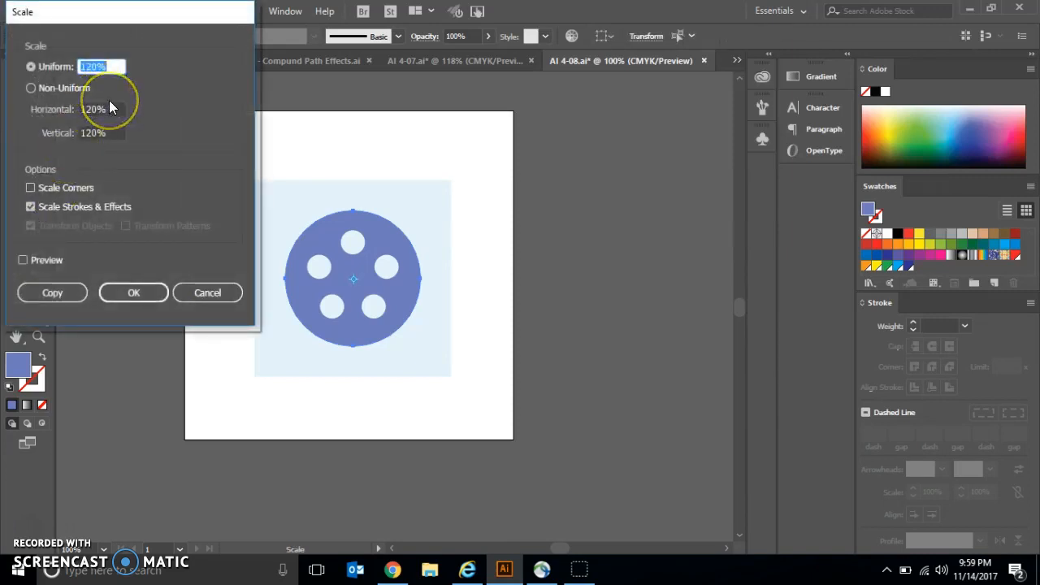
{"action": "type", "text": "50"}
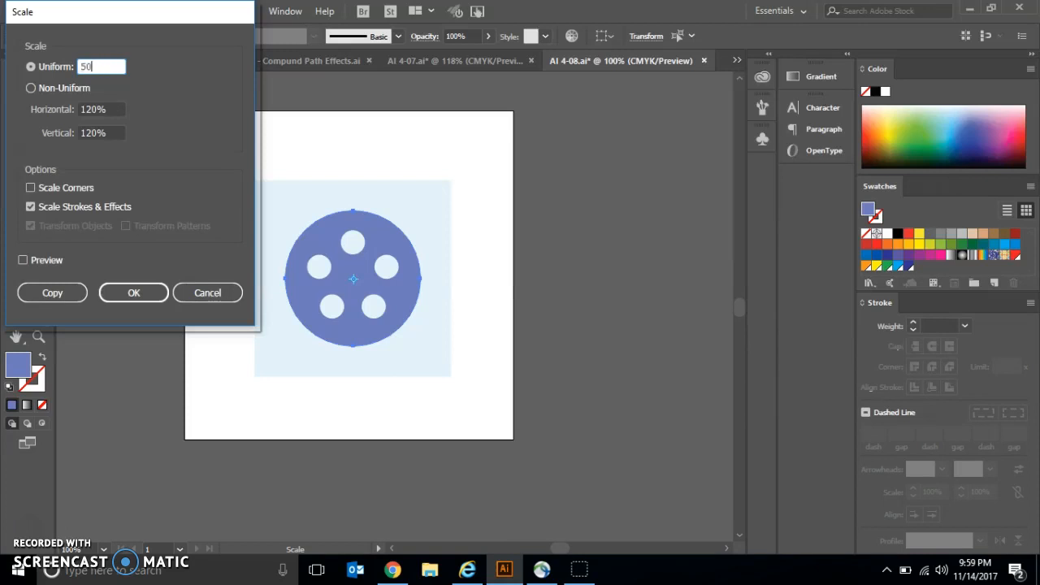
{"action": "left_click", "coordinate": [135, 289]}
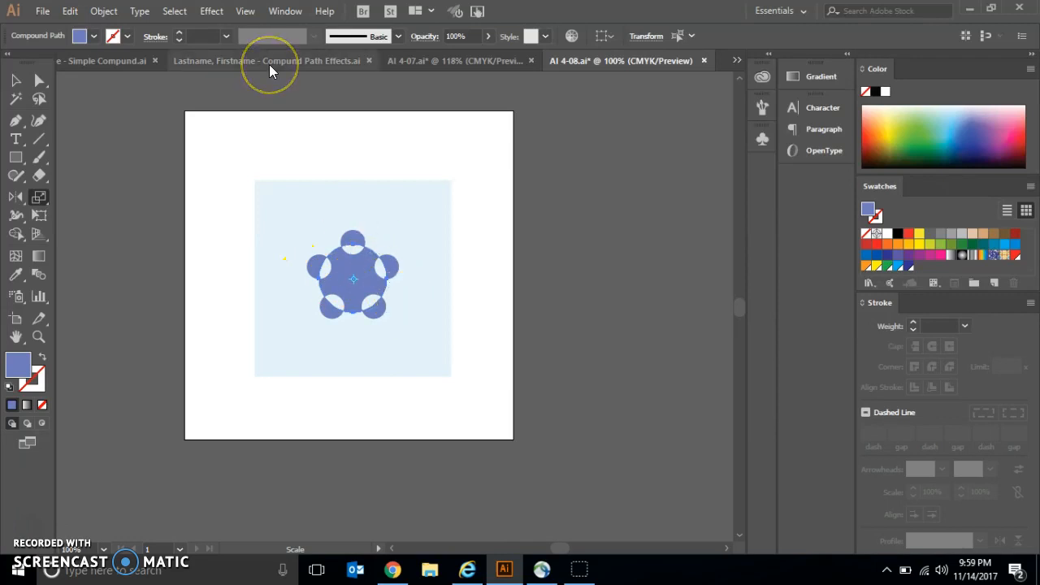
Invert the selection to the five small circles and scale each individually by 225% horizontally and vertically with Transform Each.
{"action": "left_click", "coordinate": [185, 12]}
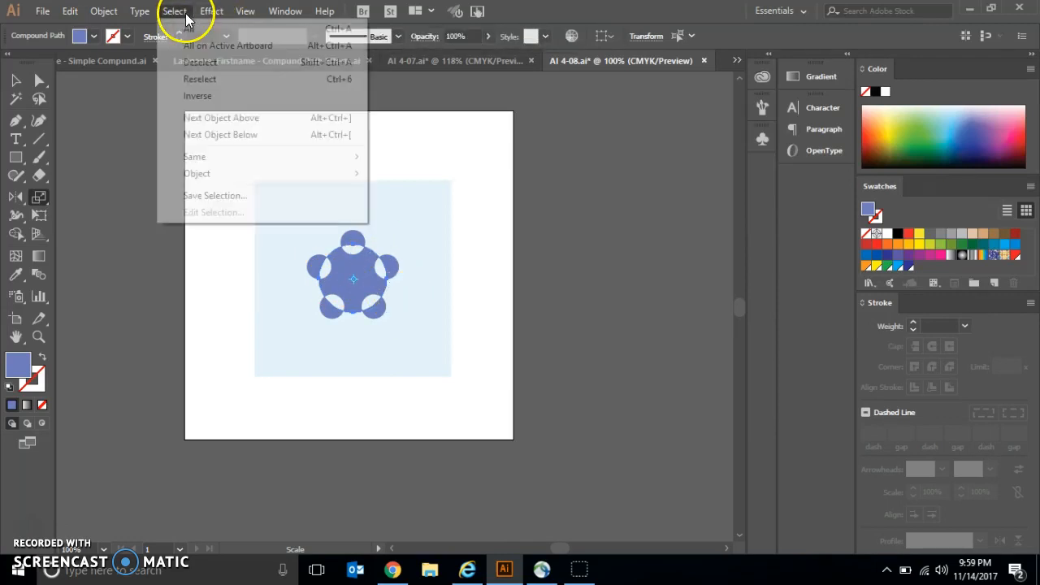
{"action": "left_click", "coordinate": [197, 97]}
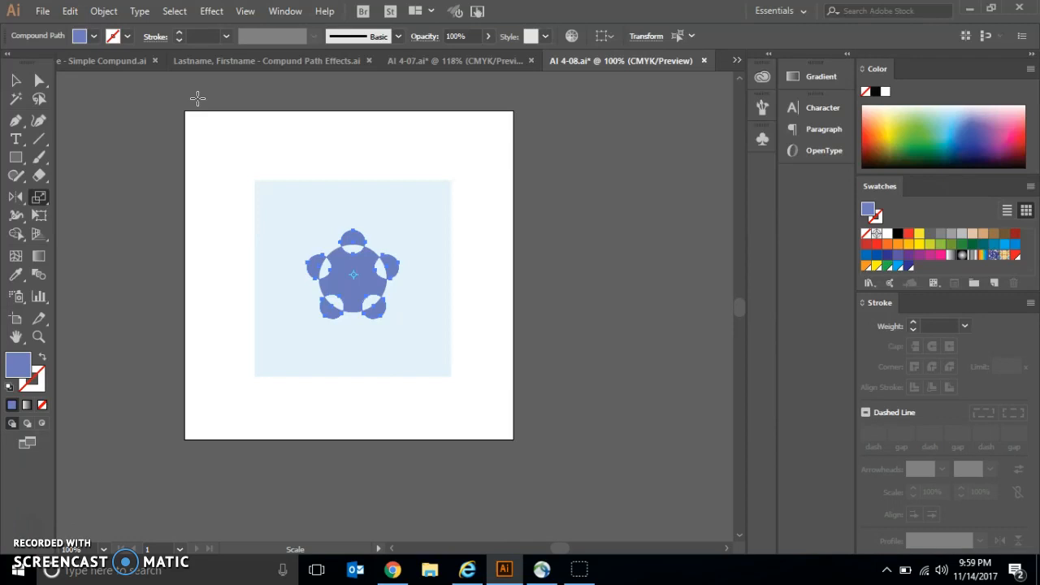
{"action": "left_click", "coordinate": [112, 18]}
{"action": "mouse_move", "coordinate": [148, 18]}
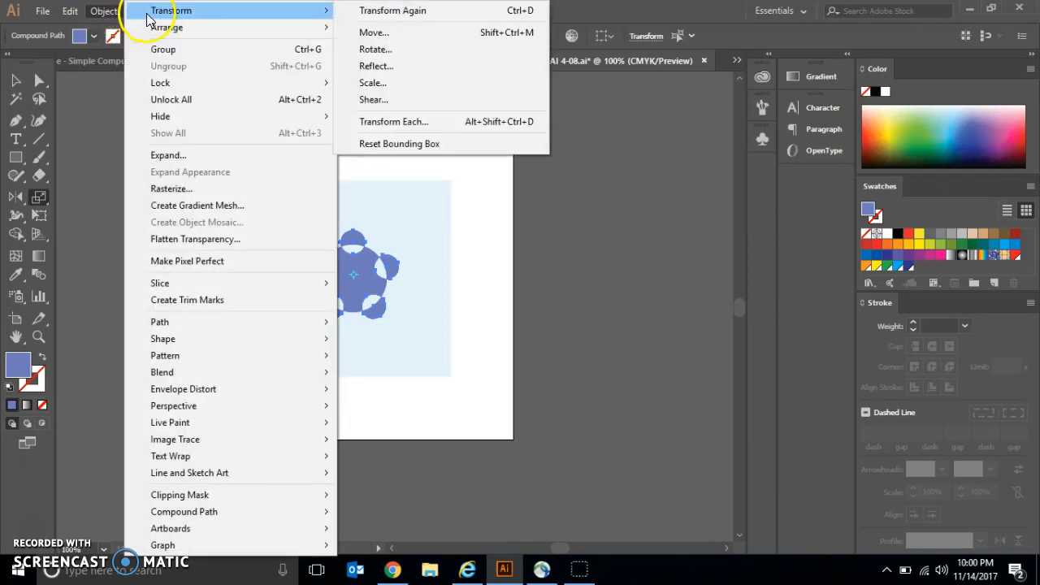
{"action": "mouse_move", "coordinate": [178, 11]}
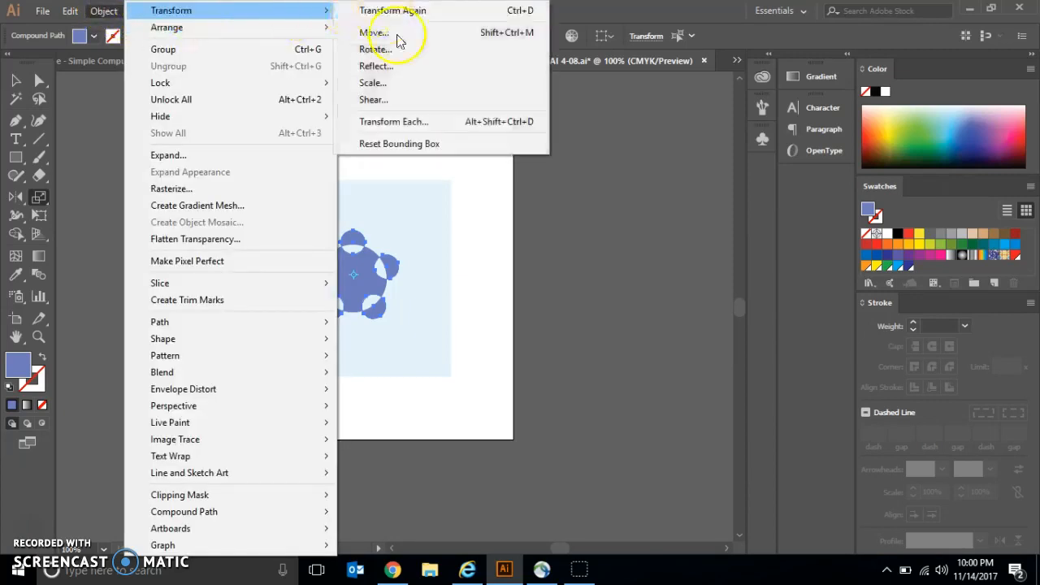
{"action": "left_click", "coordinate": [424, 120]}
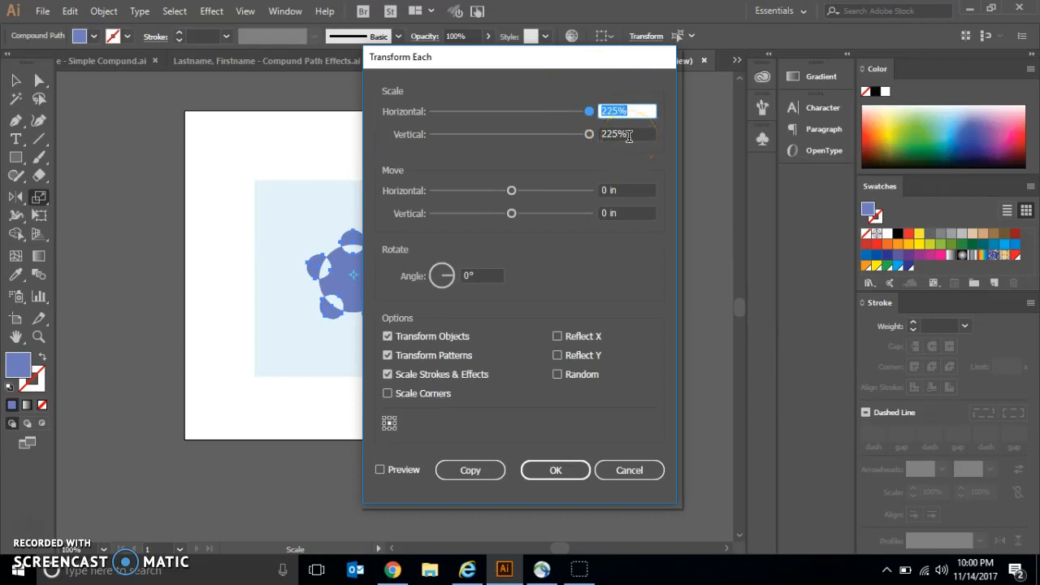
{"action": "left_click", "coordinate": [556, 472]}
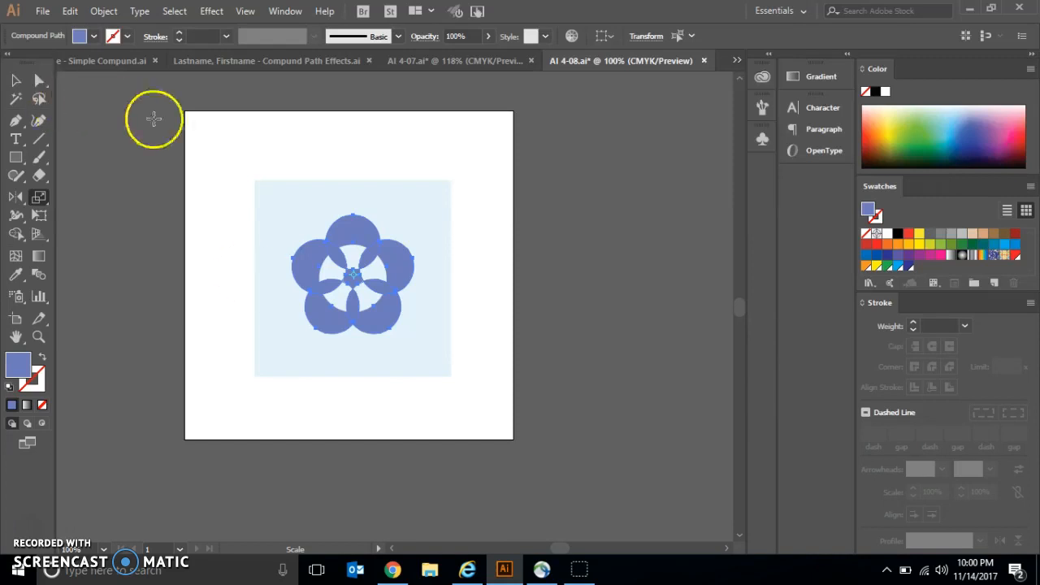
Select only the central circle within the compound path and scale it uniformly to 120%.
{"action": "left_click", "coordinate": [43, 81]}
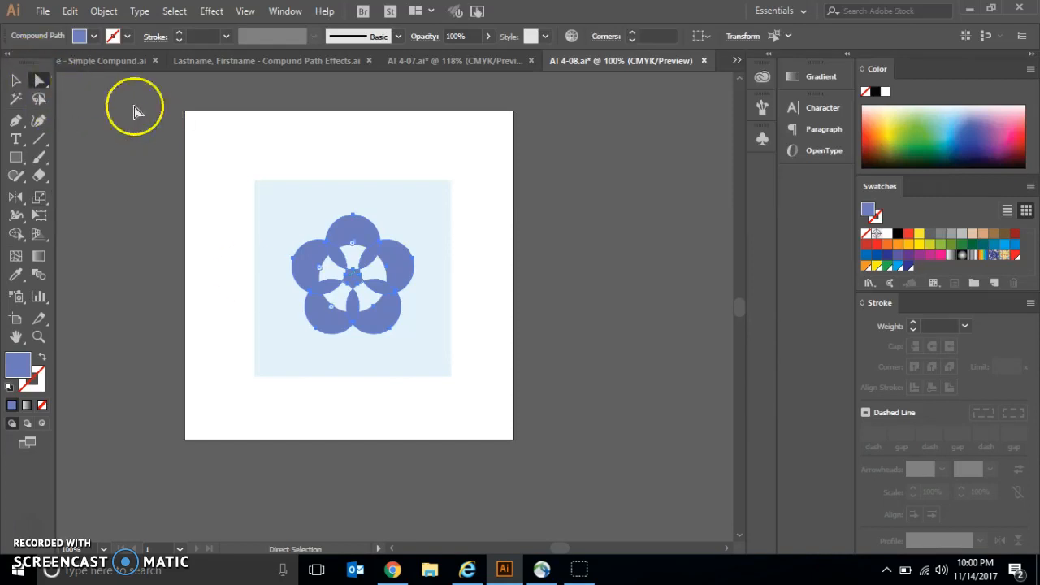
{"action": "left_click", "coordinate": [235, 172]}
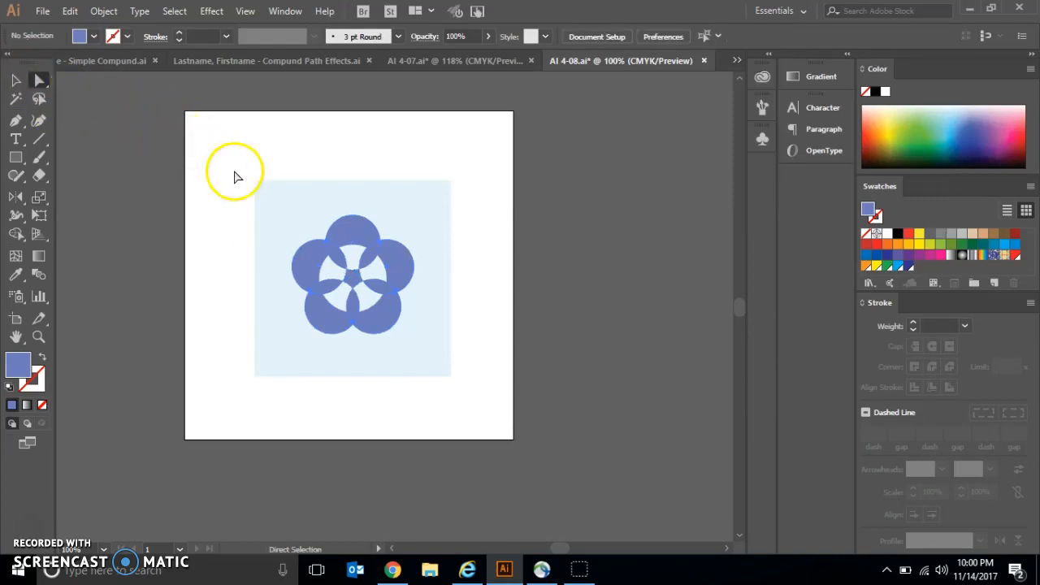
{"action": "left_click", "coordinate": [354, 284]}
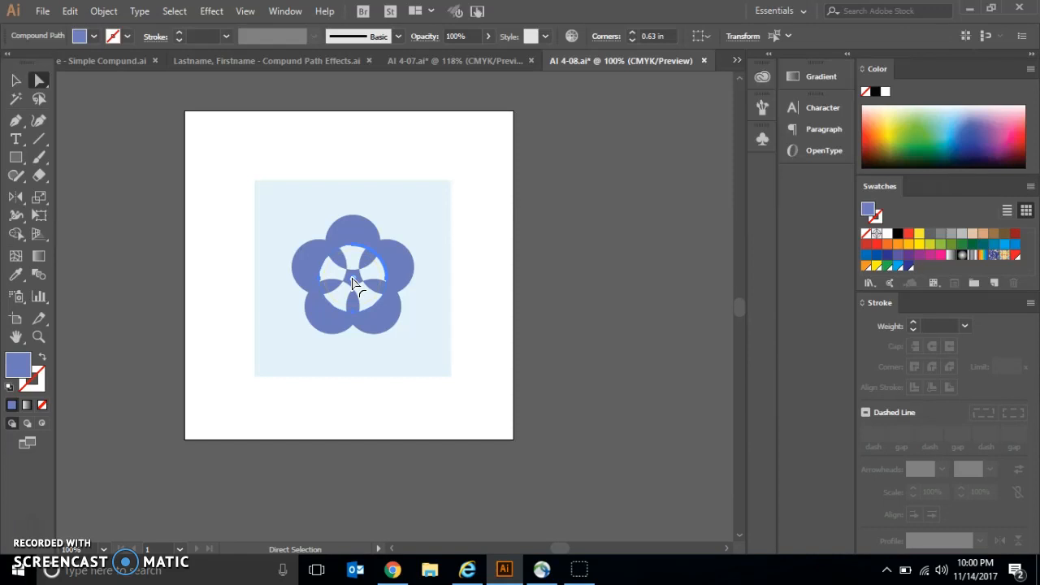
{"action": "left_click", "coordinate": [353, 284]}
{"action": "double_click", "coordinate": [42, 201]}
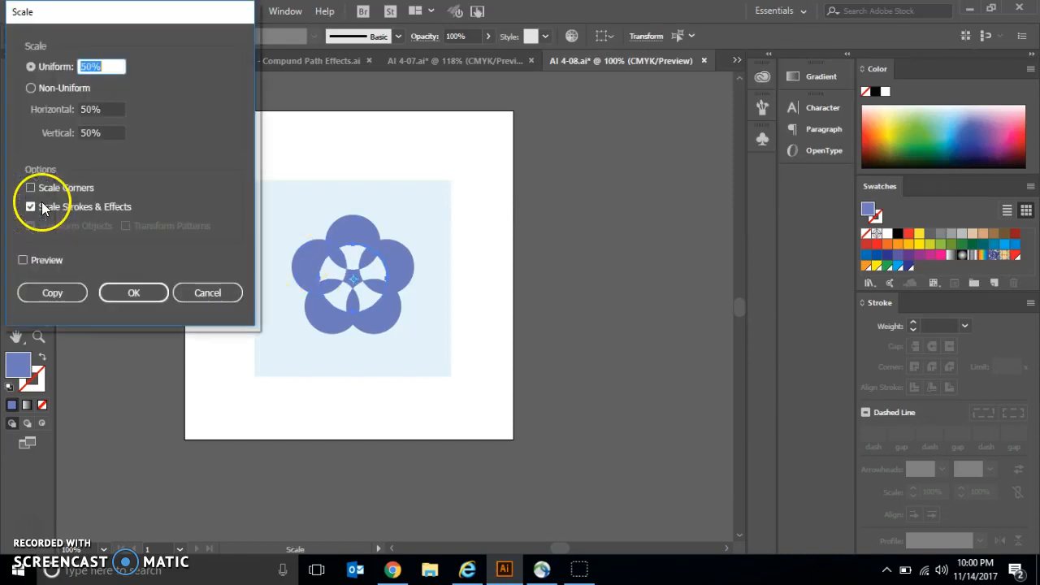
{"action": "type", "text": "120"}
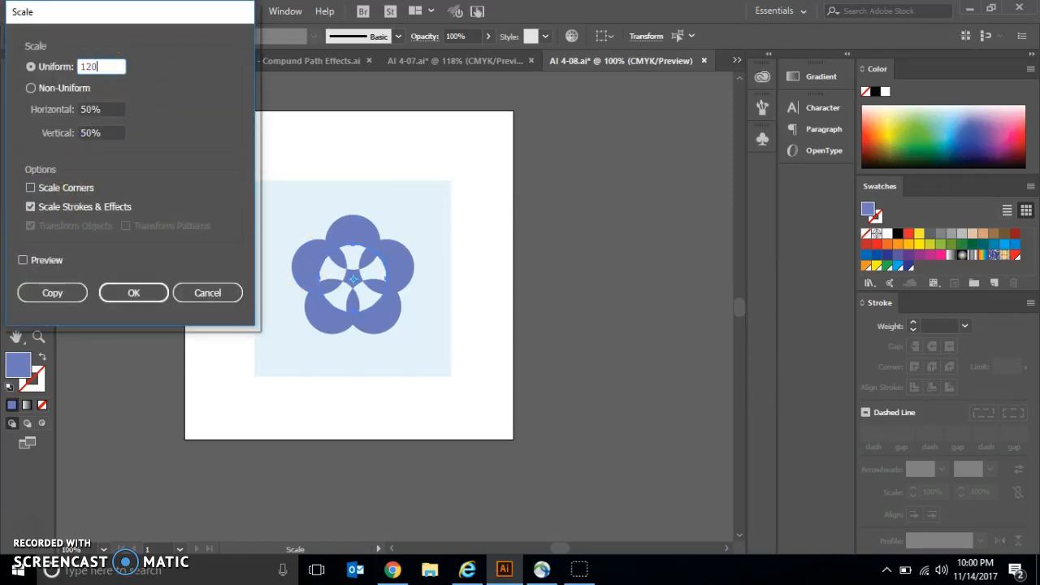
{"action": "left_click", "coordinate": [136, 291]}
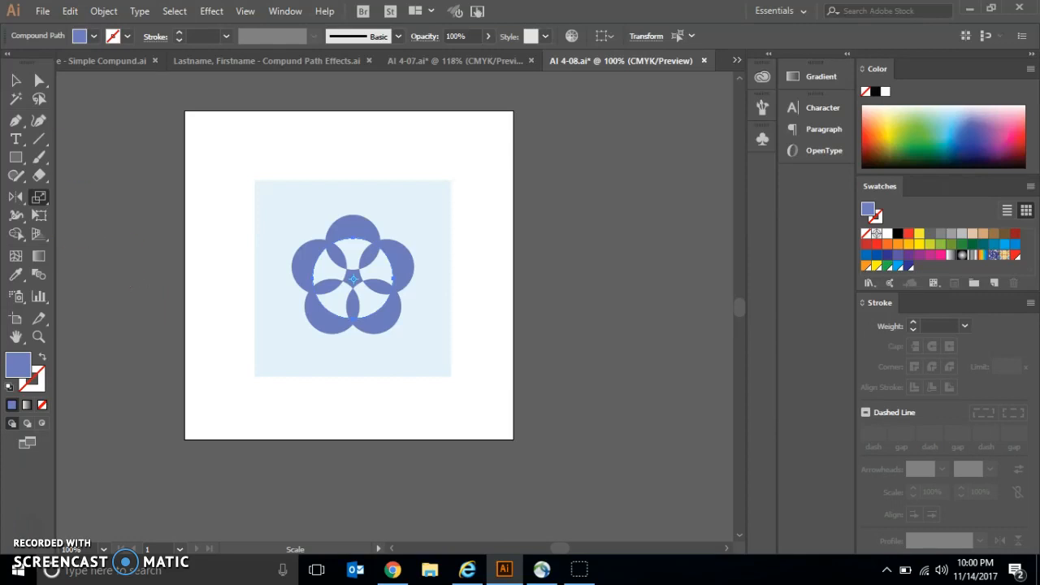
Repeat the central circle's scaling twice with Transform Again and deselect the artwork.
{"action": "left_click", "coordinate": [118, 12]}
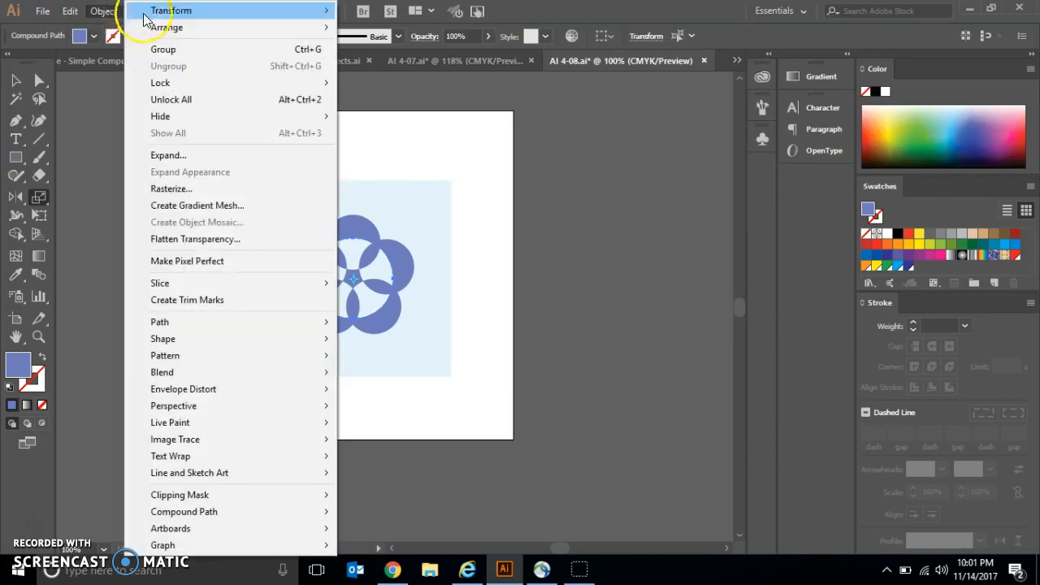
{"action": "mouse_move", "coordinate": [144, 18]}
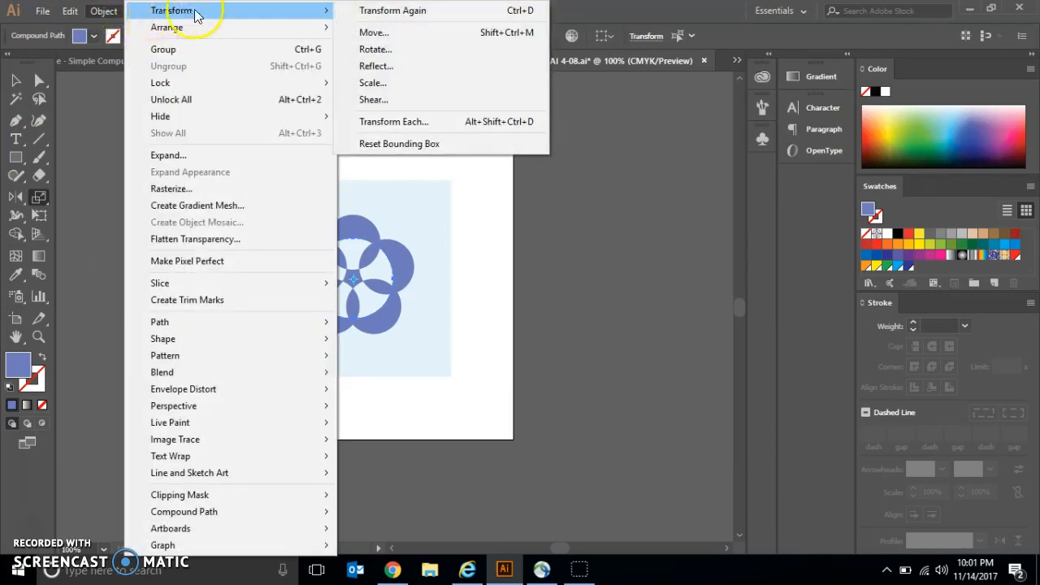
{"action": "left_click", "coordinate": [341, 16]}
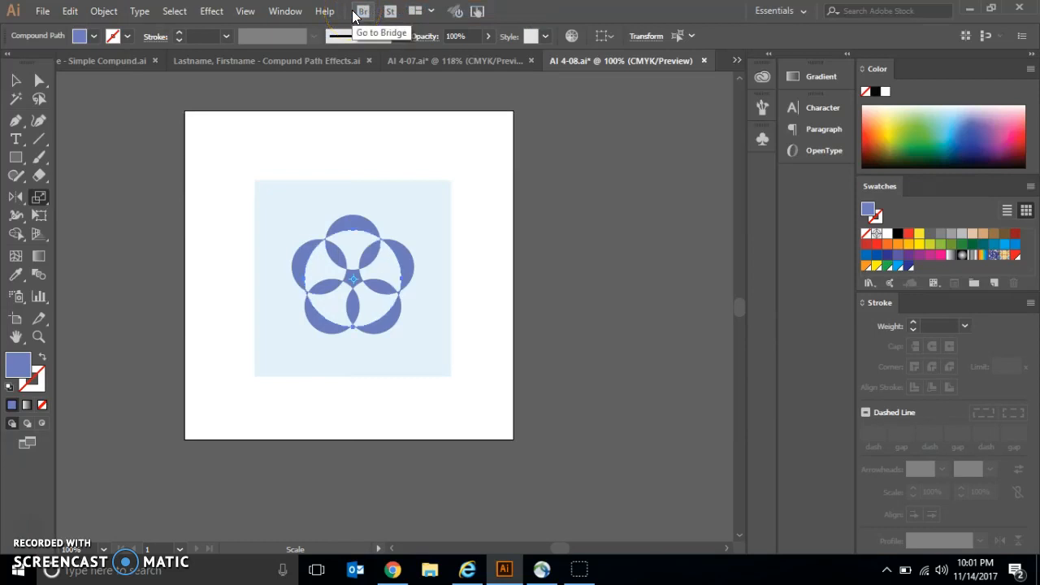
{"action": "key", "text": "ctrl+d"}
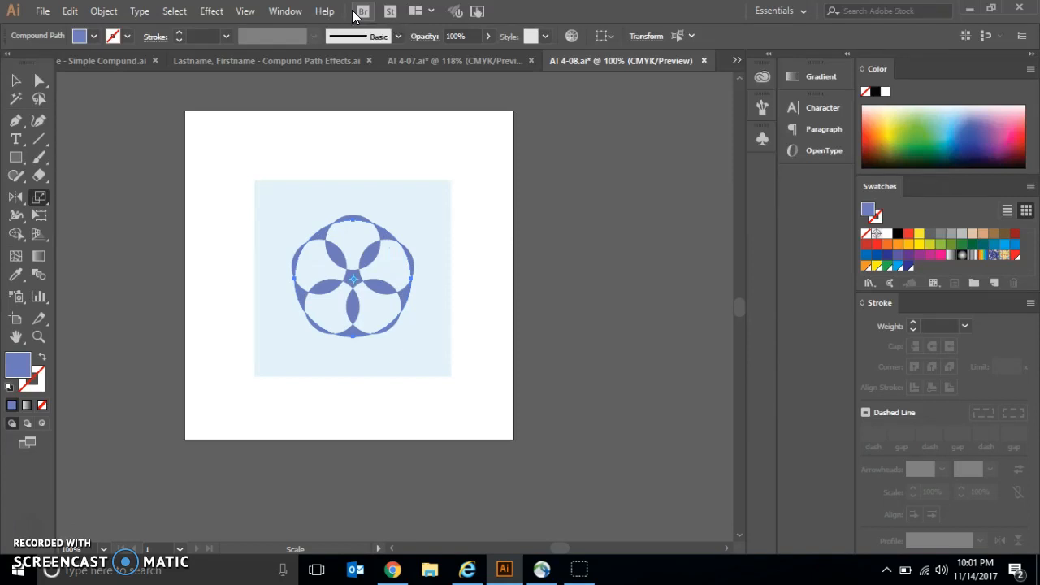
{"action": "left_click", "coordinate": [15, 79]}
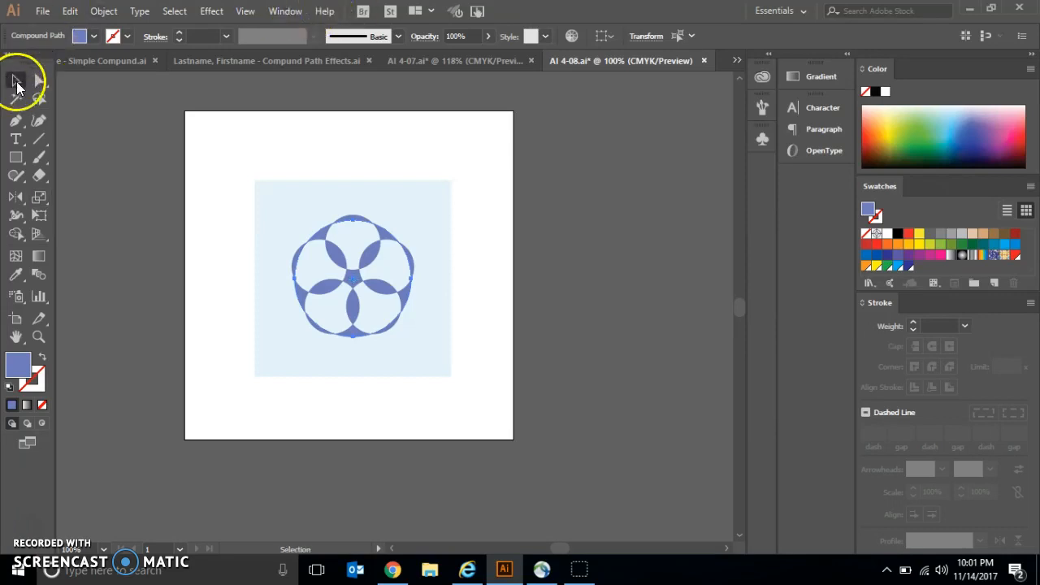
{"action": "left_click", "coordinate": [226, 189]}
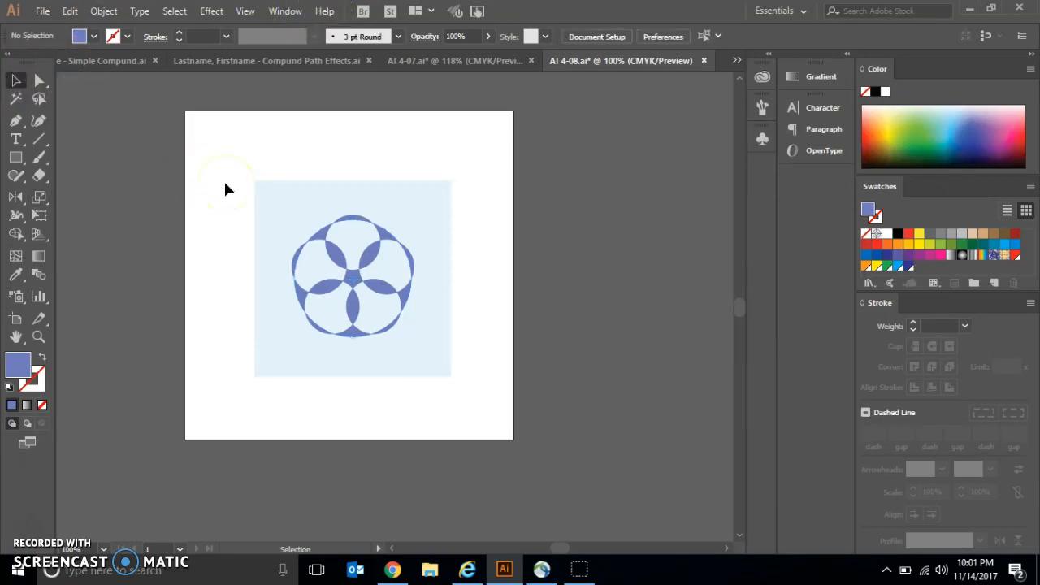